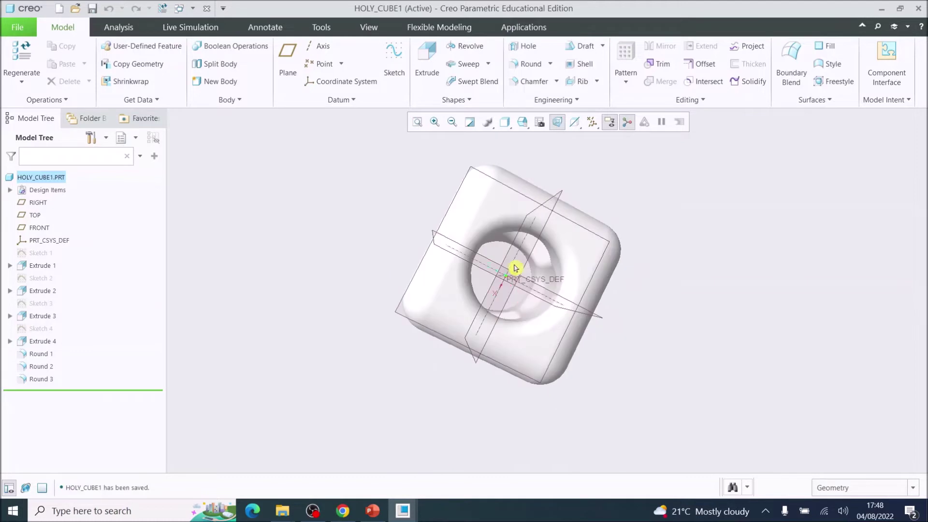
Close the HOLY_CUBE1 part and set the Holy Cube folder as the working directory
mouse_move(472, 196)
middle_mouse_down()
mouse_move(518, 264)
mouse_move(315, 220)
mouse_move(476, 227)
mouse_move(521, 240)
mouse_move(524, 253)
mouse_move(633, 249)
middle_mouse_up()
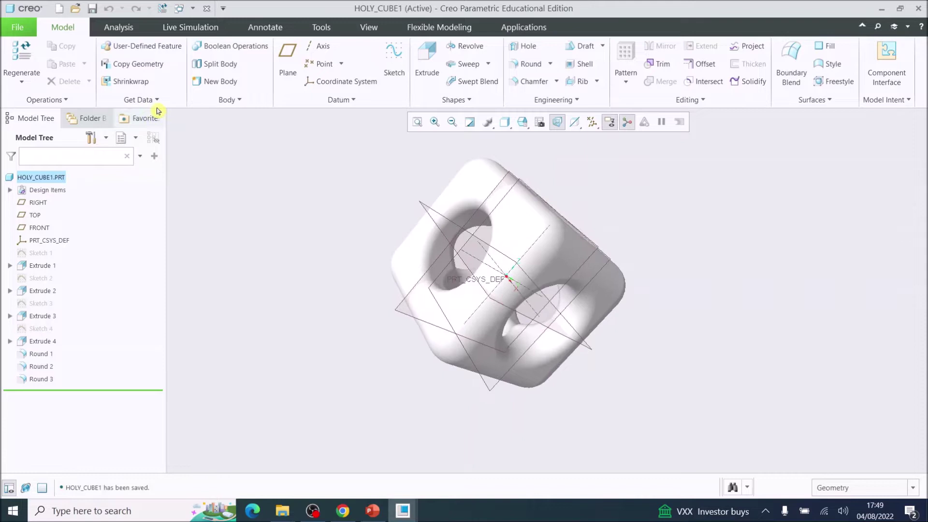
left_click(12, 31)
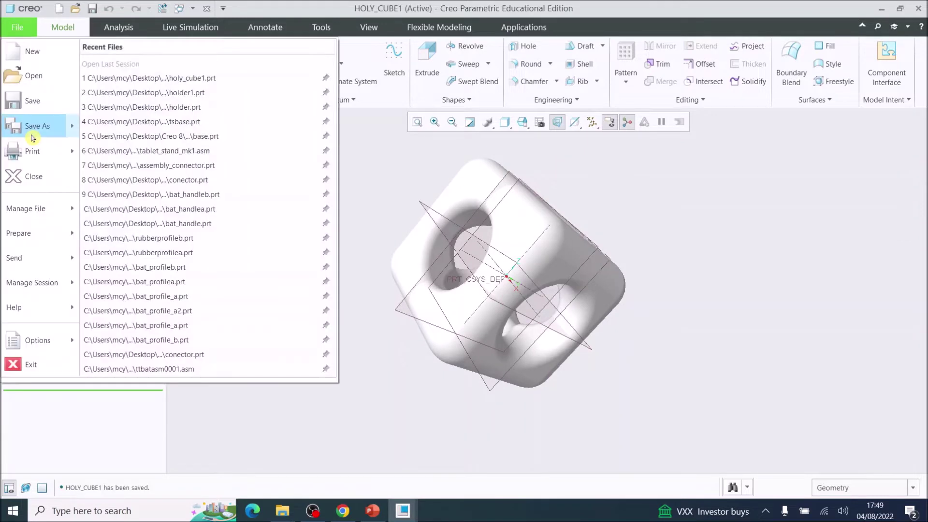
left_click(33, 176)
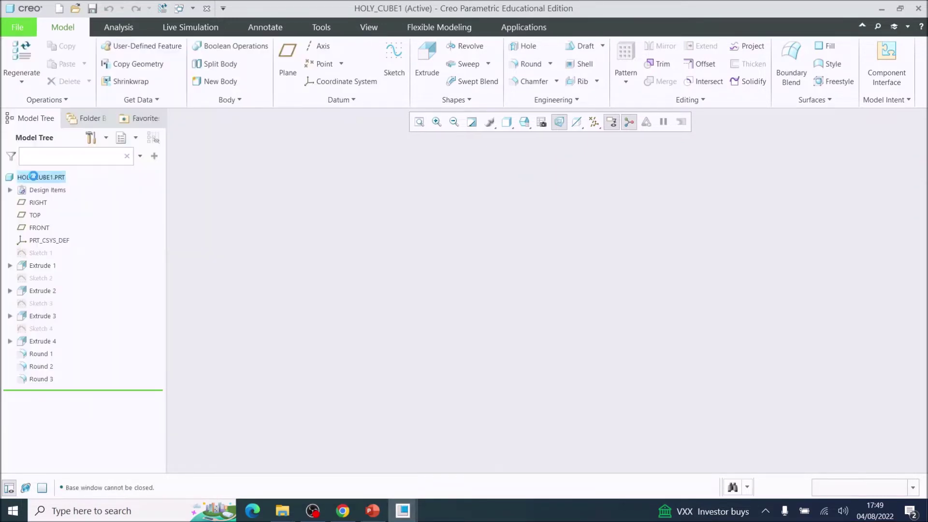
left_click(121, 60)
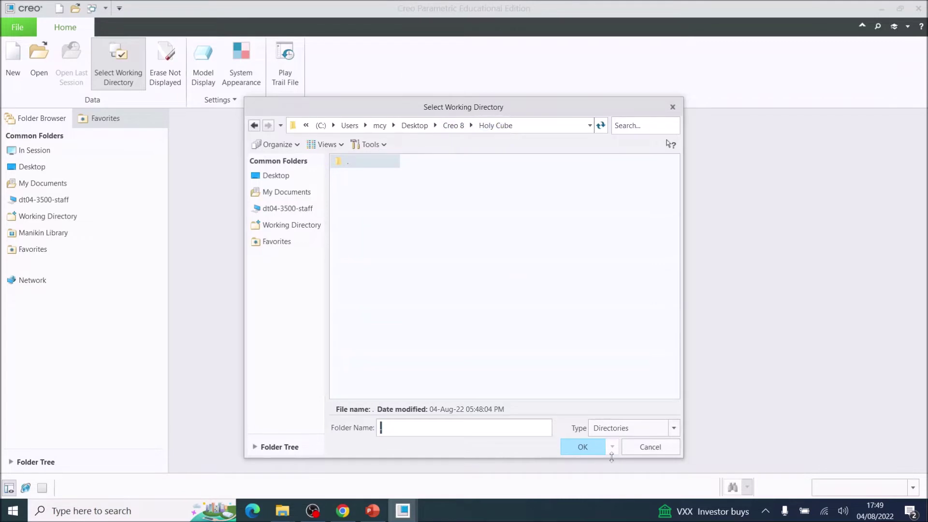
left_click(584, 451)
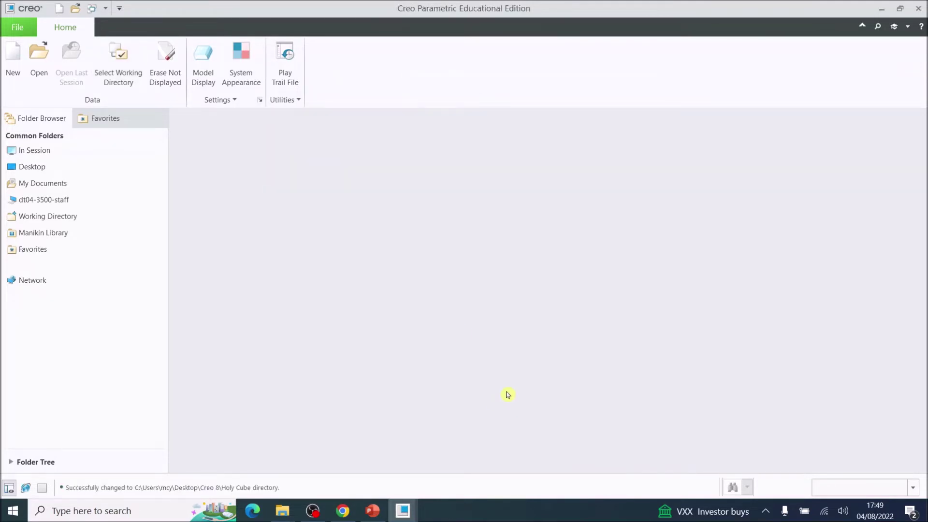
Create a new solid part named Holy_Cube using the default template
left_click(14, 61)
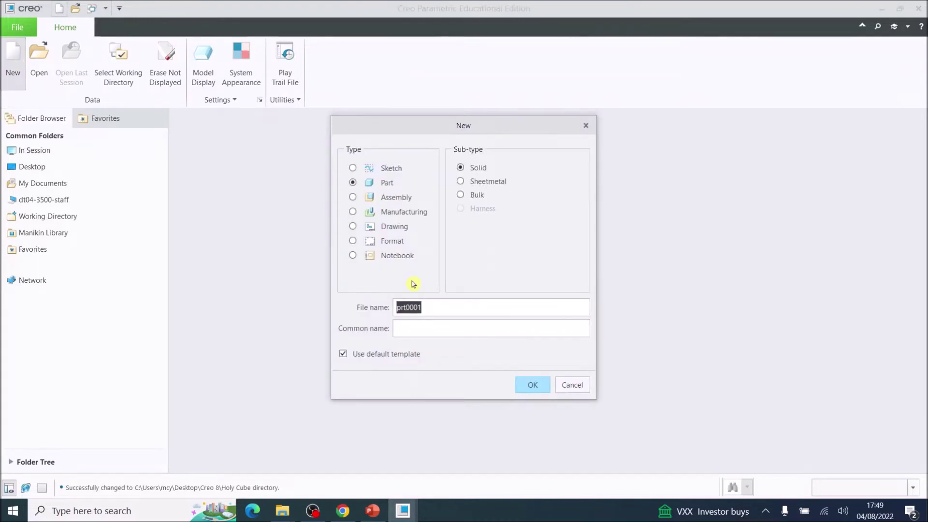
type("Hol")
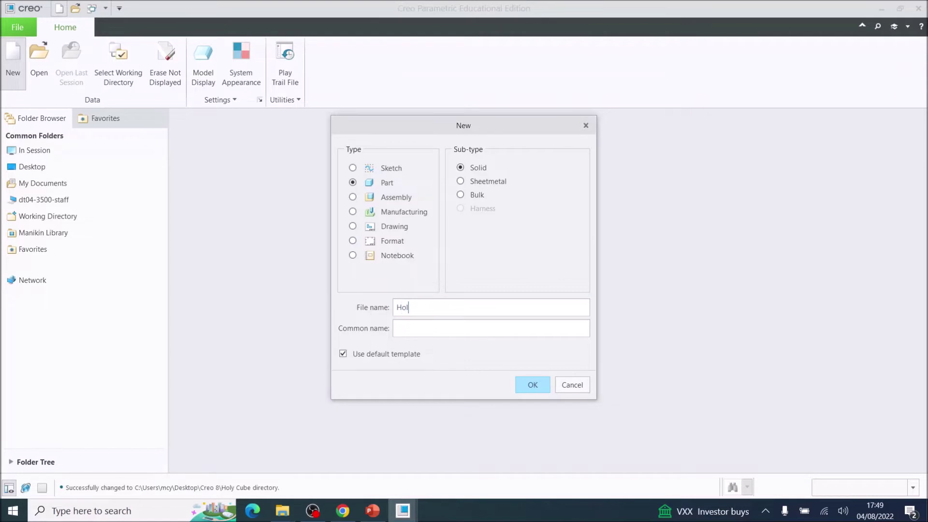
type("y_Cube")
left_click(534, 387)
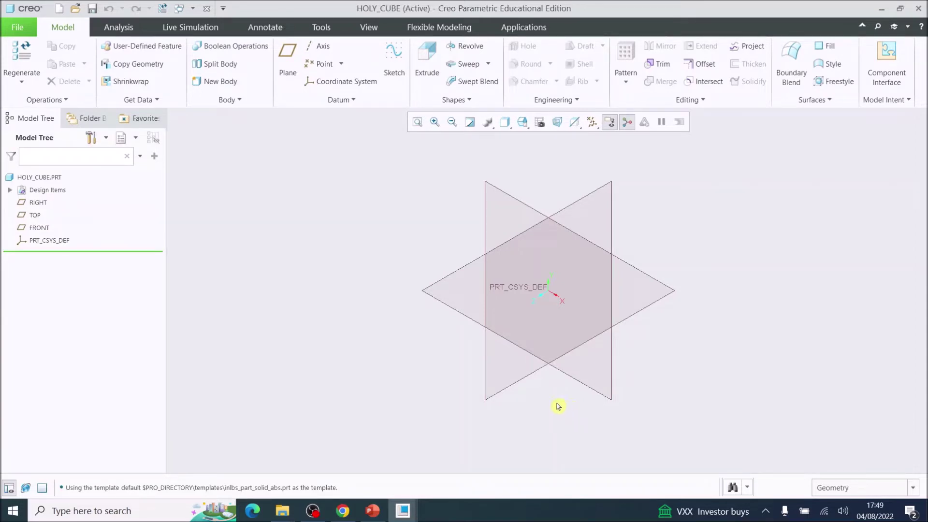
Examine how the RIGHT, TOP and FRONT datum planes are oriented in the empty part
left_click(36, 215)
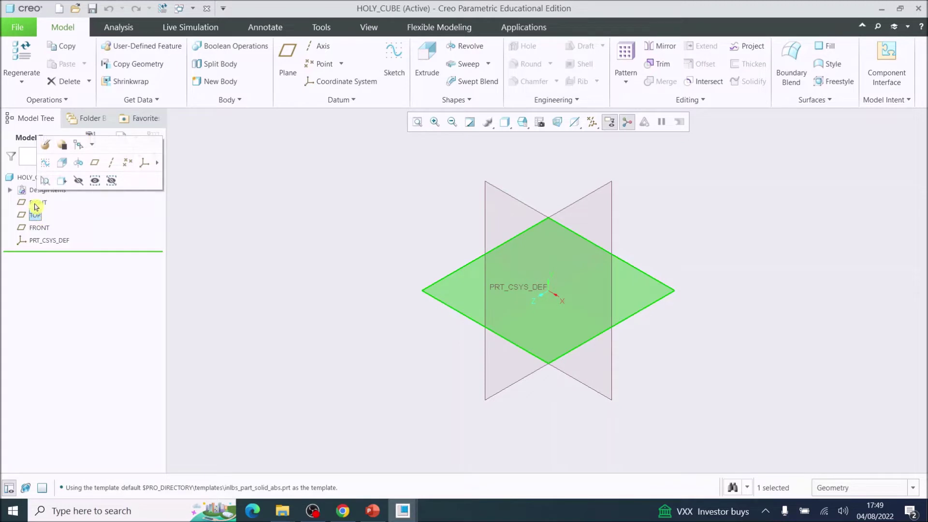
left_click(35, 204)
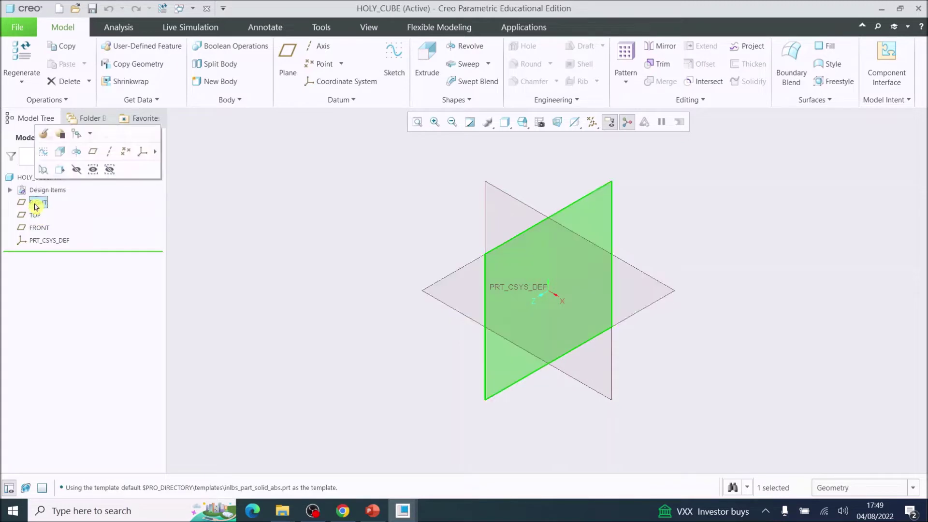
left_click(40, 228)
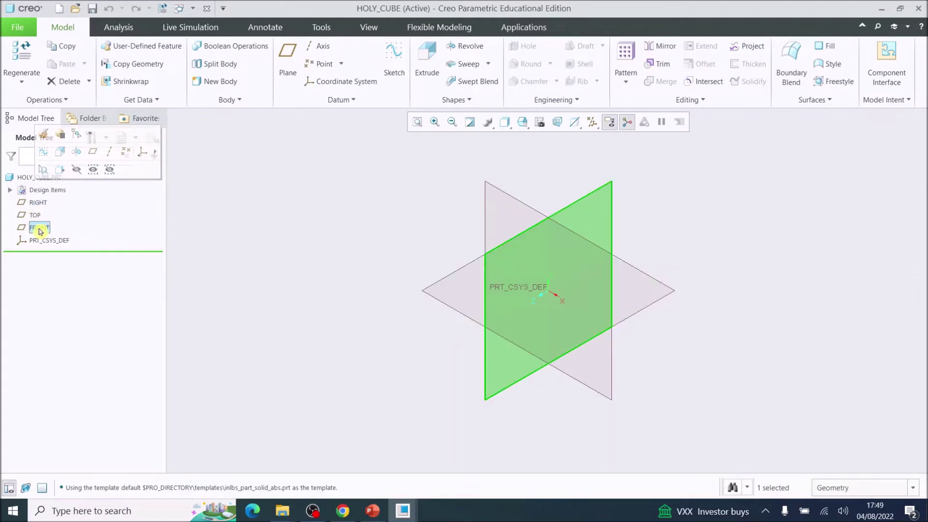
left_click(38, 204)
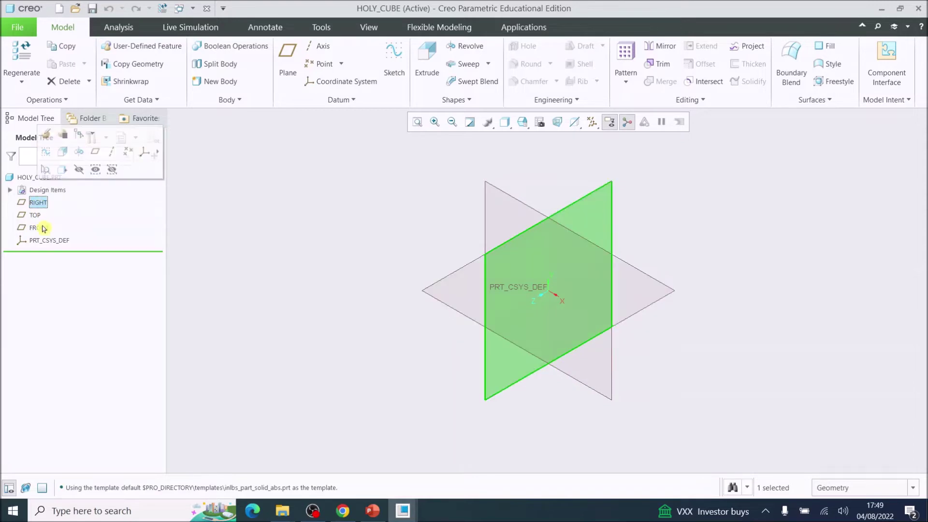
left_click(40, 228)
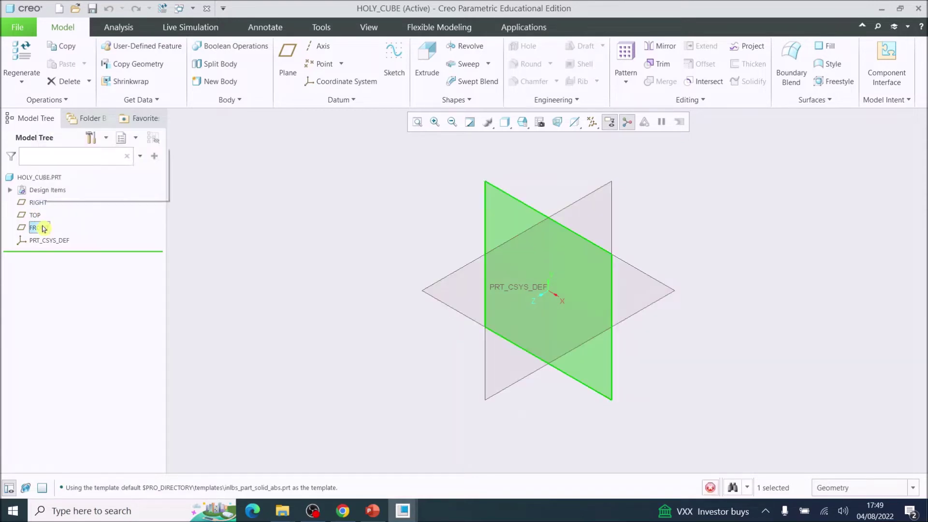
left_click(587, 203)
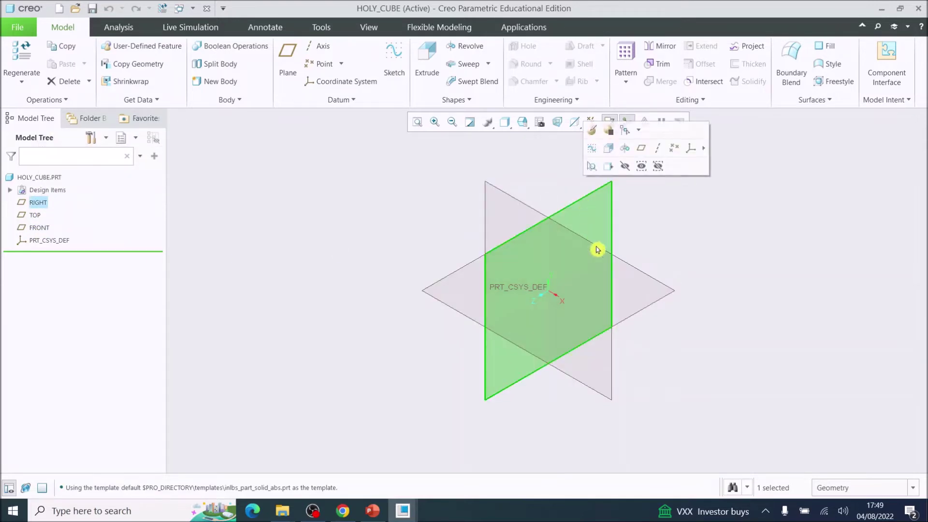
left_click(630, 271)
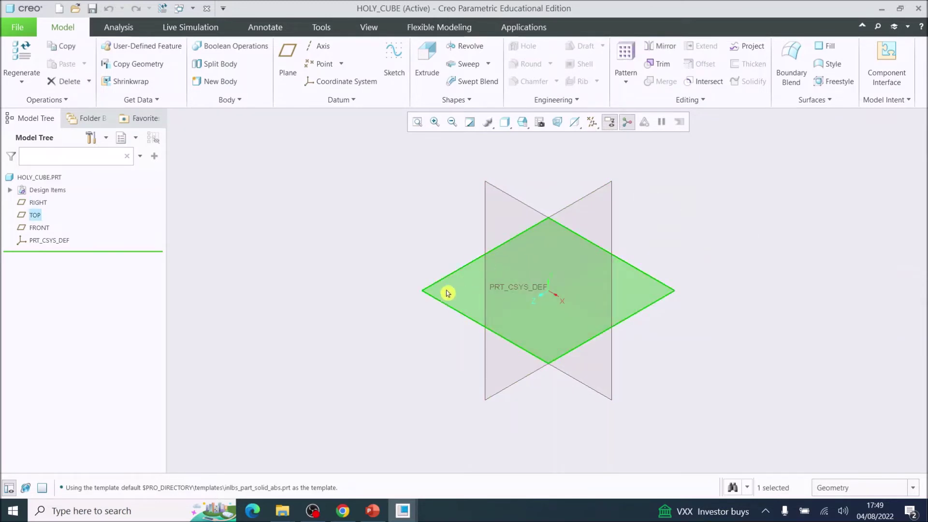
left_click(42, 205)
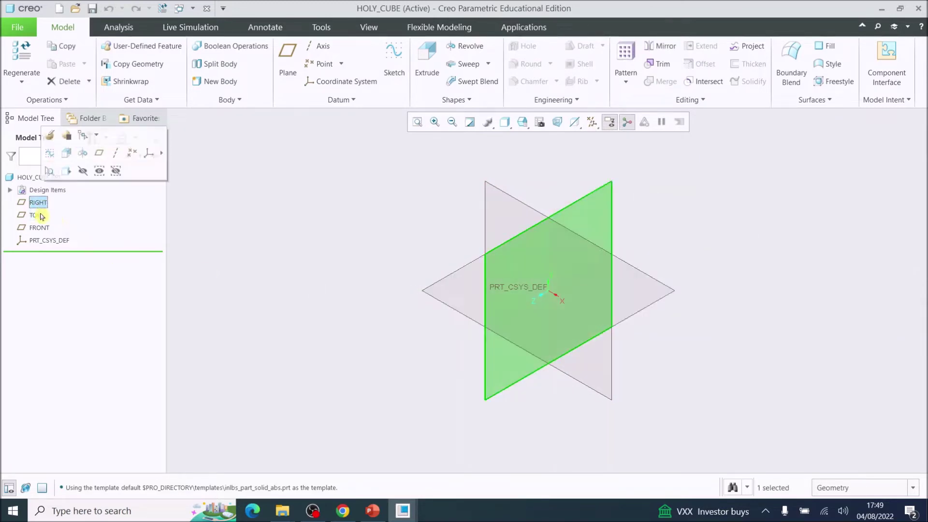
Start a sketch on the TOP plane and draw a center rectangle at the origin, about 284 wide and 169 high
left_click(38, 217)
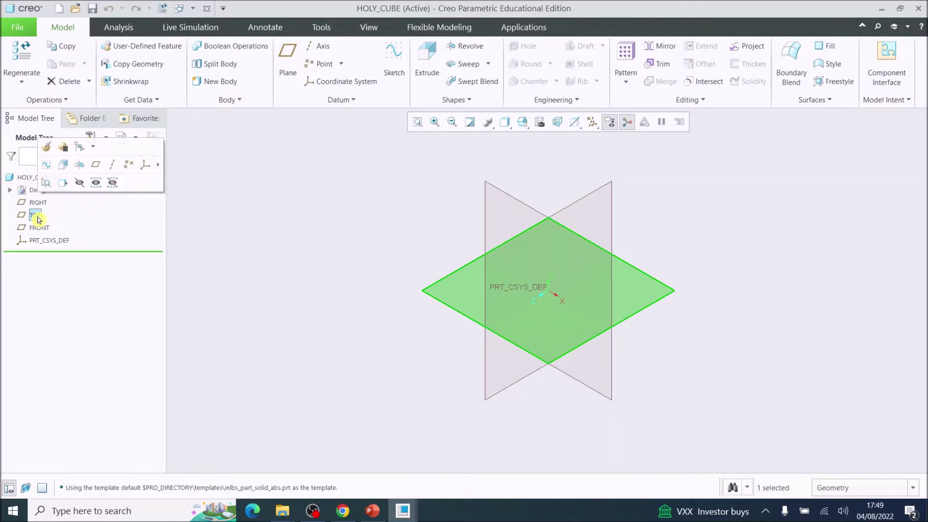
left_click(394, 60)
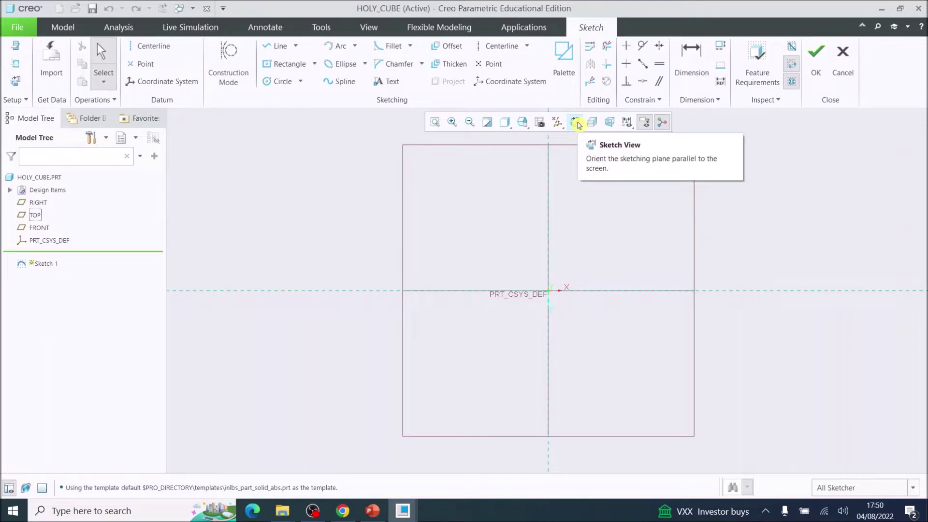
left_click(319, 64)
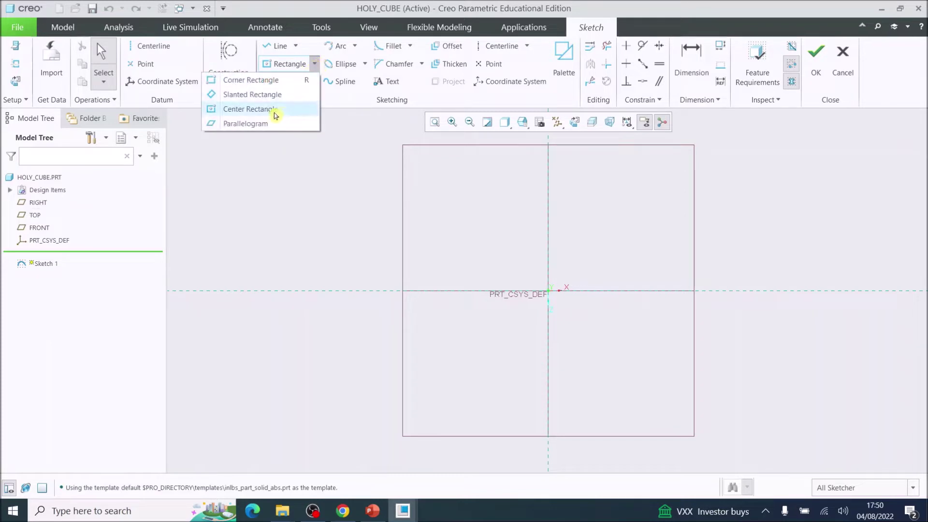
left_click(276, 111)
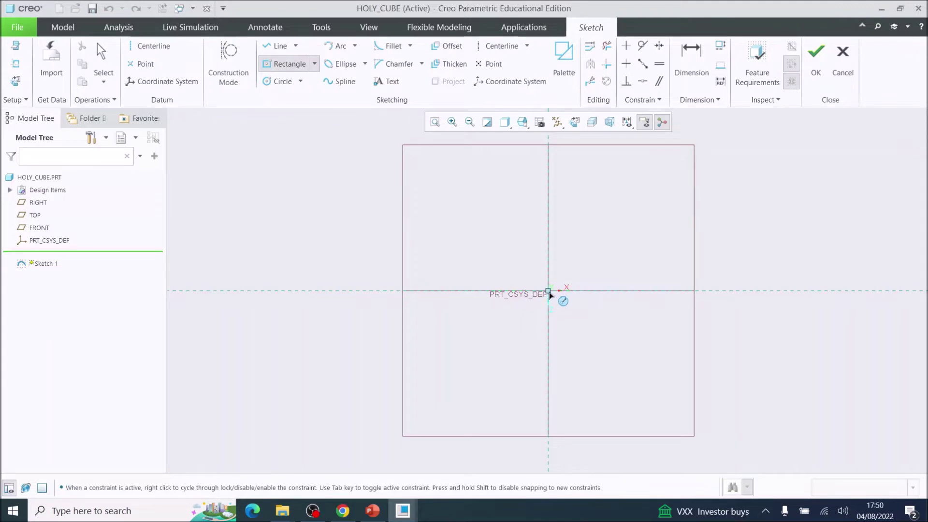
left_click(549, 292)
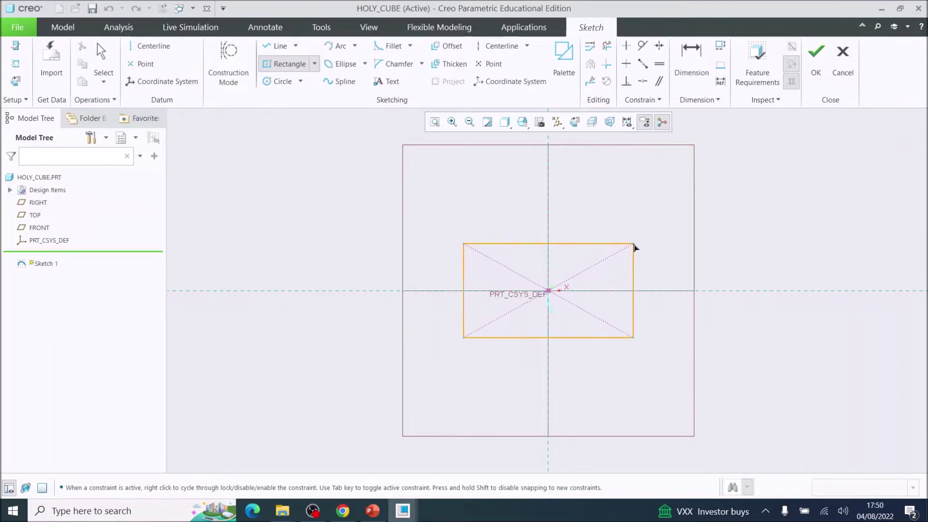
left_click(630, 245)
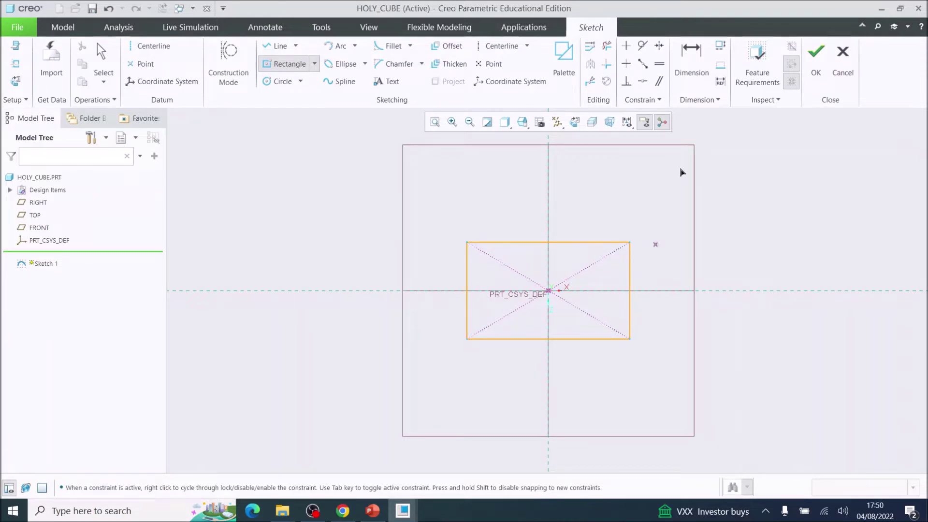
Set the rectangle's horizontal width to 30
left_click(689, 62)
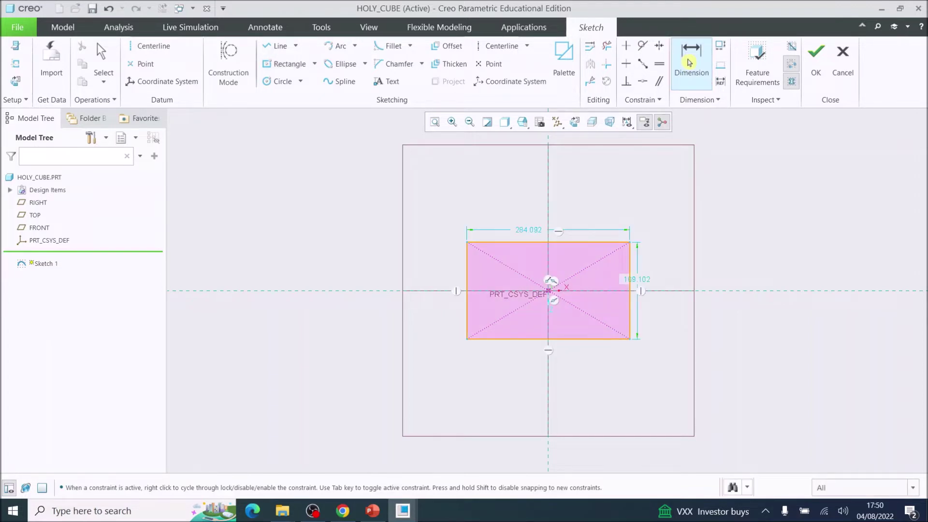
left_click(689, 61)
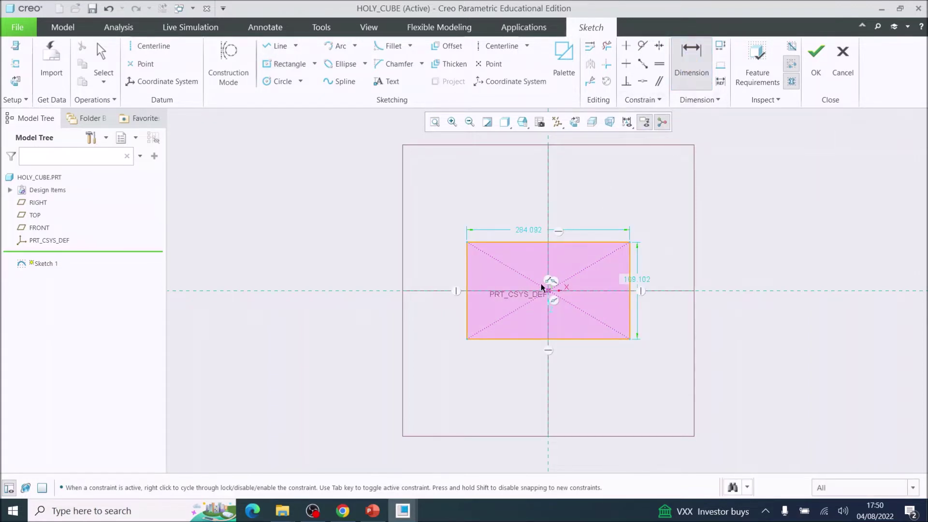
double_click(536, 232)
type("3")
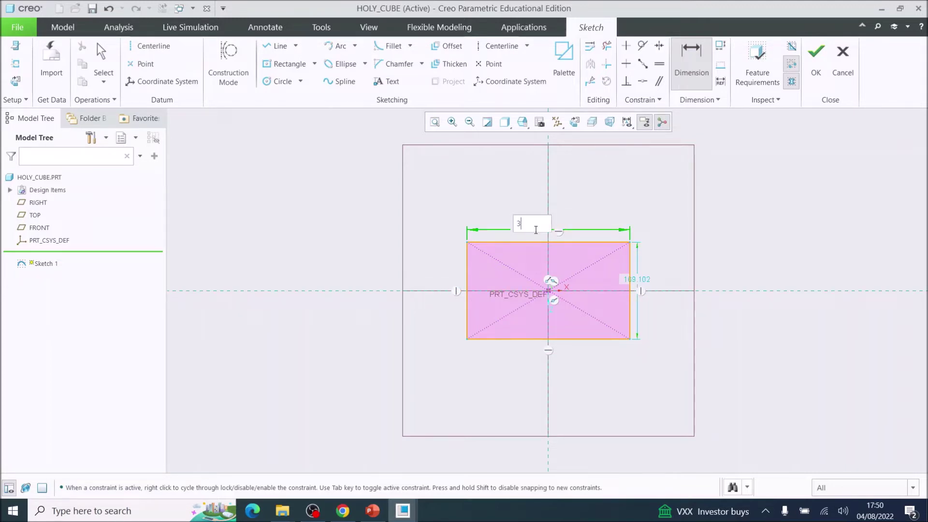
type("0")
key("Return")
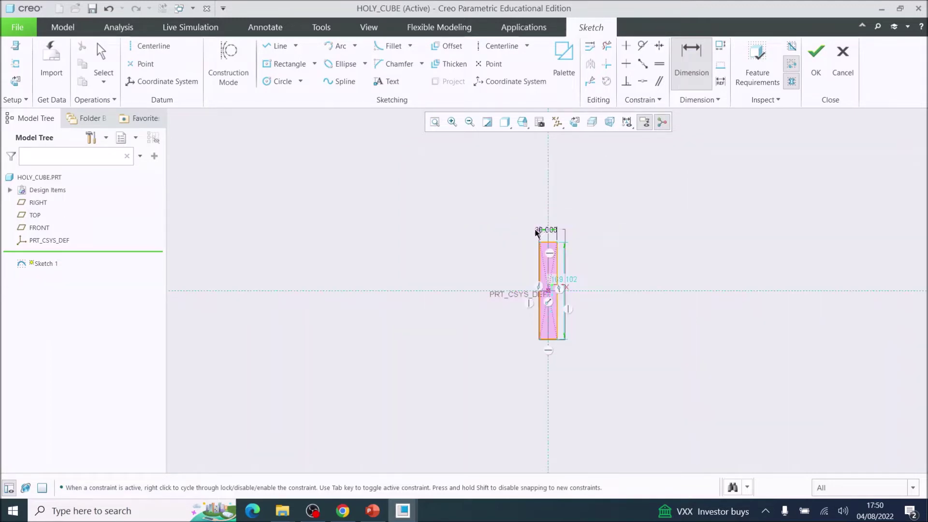
Set the rectangle's vertical height to 30 and finish the sketch
double_click(574, 285)
type("3")
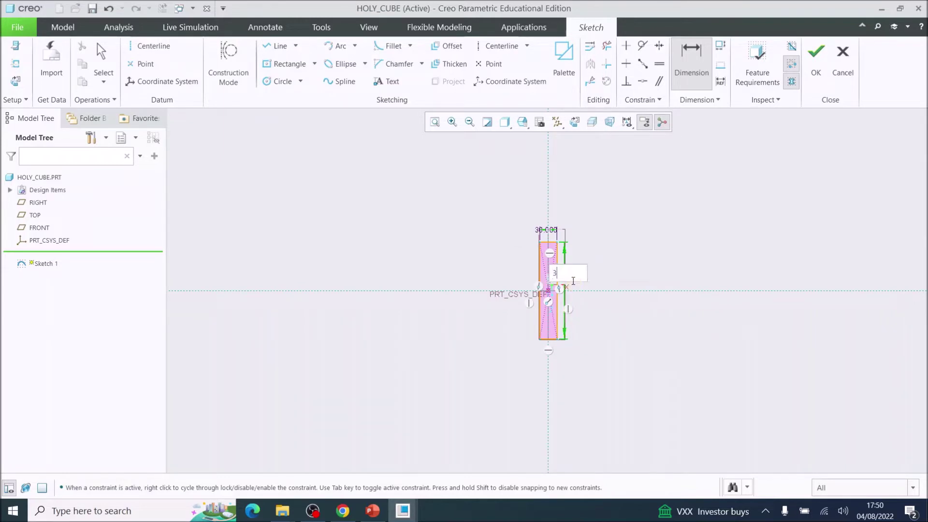
type("0")
key("Return")
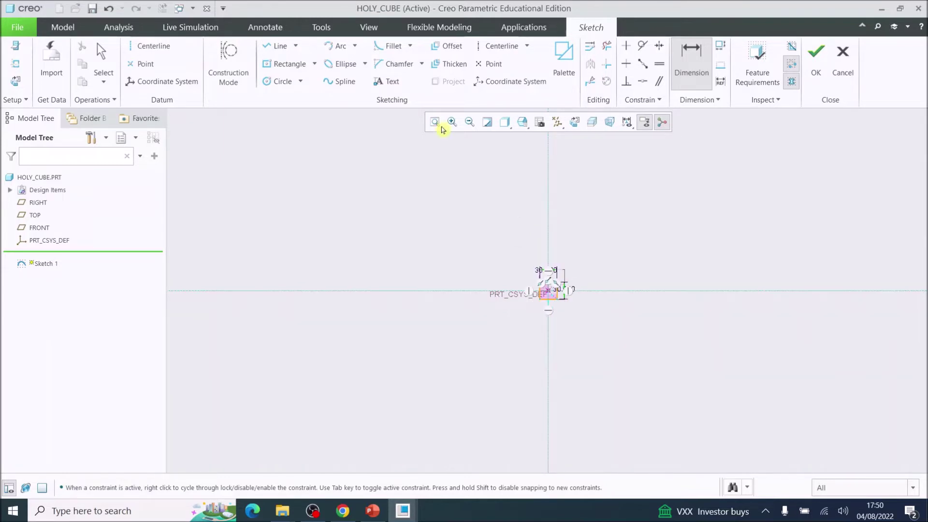
left_click(436, 125)
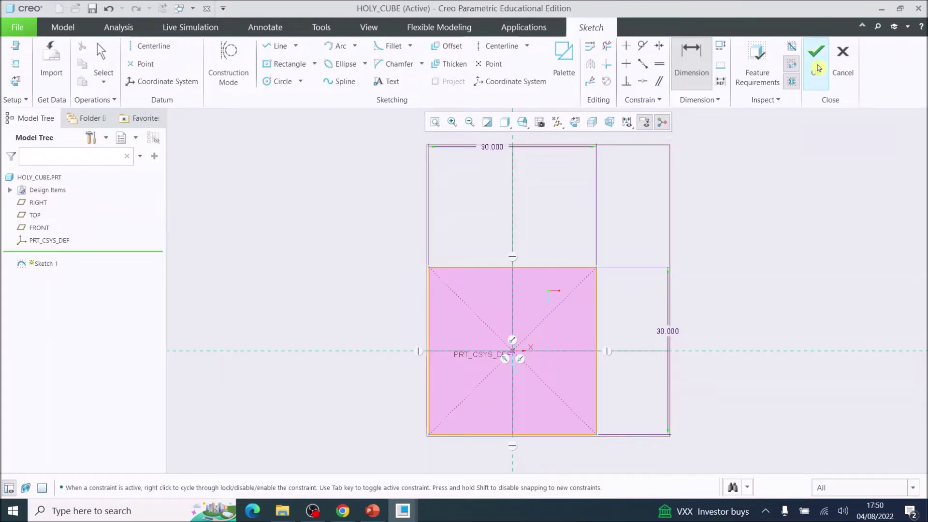
left_click(817, 67)
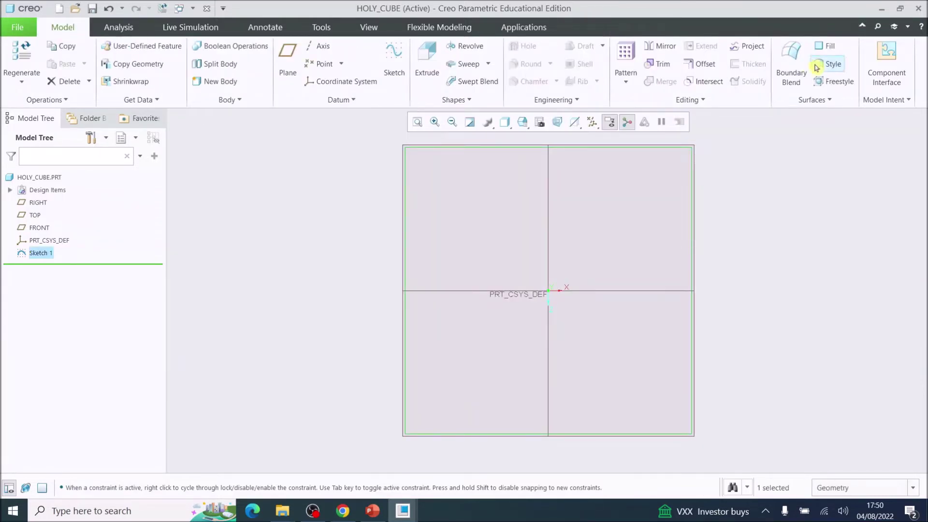
Extrude the square sketch as a solid, symmetric about the sketch plane, with a total depth of about 36
left_click(427, 66)
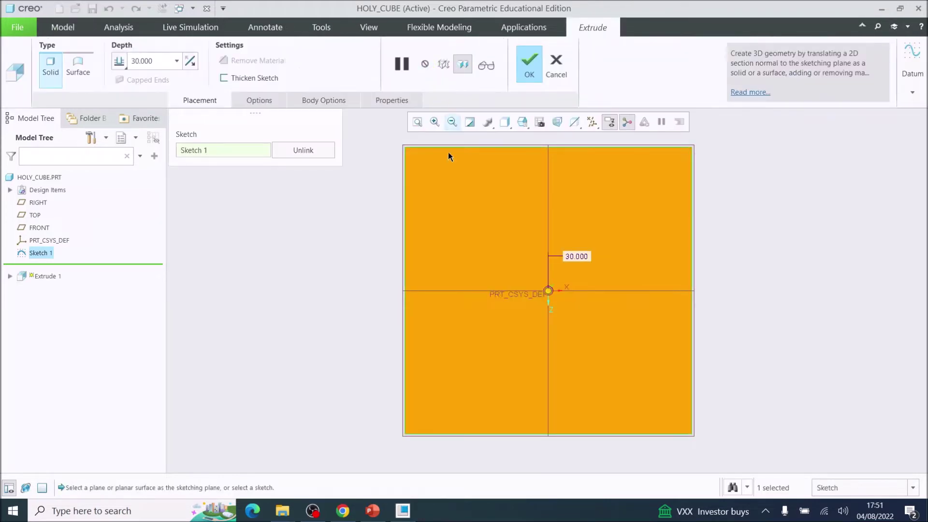
scroll(545, 273, "down", 3)
middle_click_drag(561, 276, 546, 252)
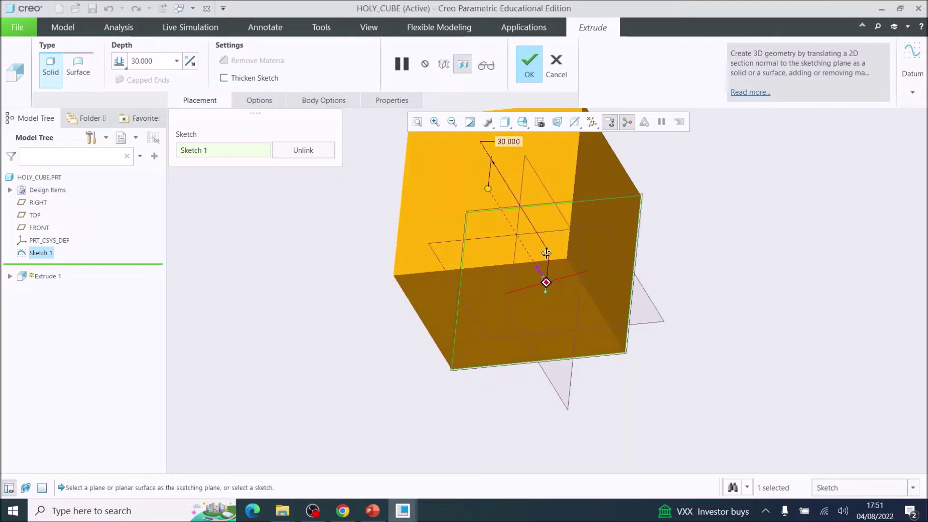
left_click_drag(492, 191, 470, 205)
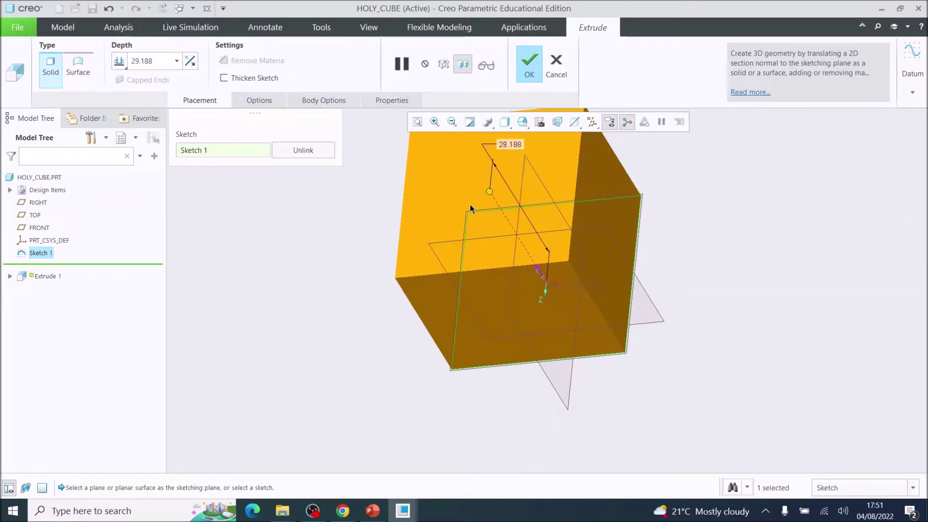
left_click(120, 64)
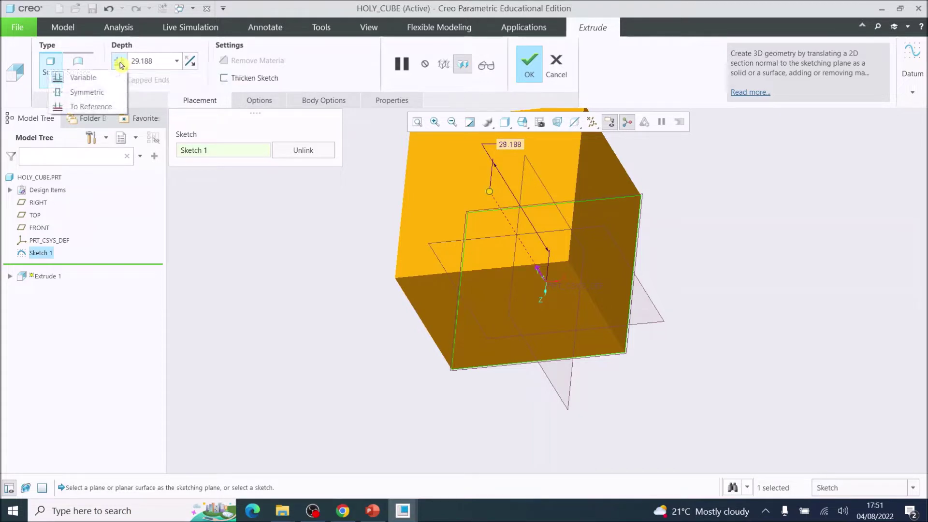
left_click(97, 94)
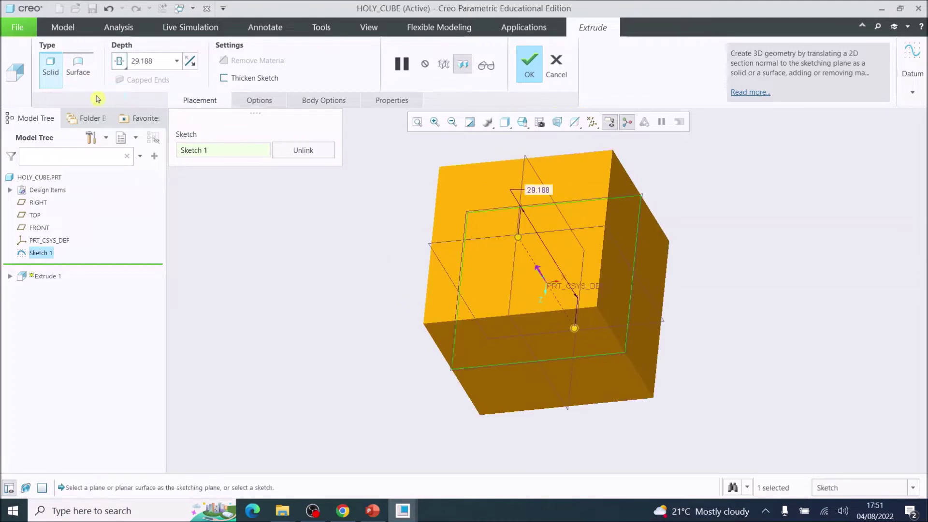
mouse_move(520, 240)
left_mouse_down()
mouse_move(493, 203)
mouse_move(517, 244)
mouse_move(503, 215)
mouse_move(506, 228)
left_mouse_up()
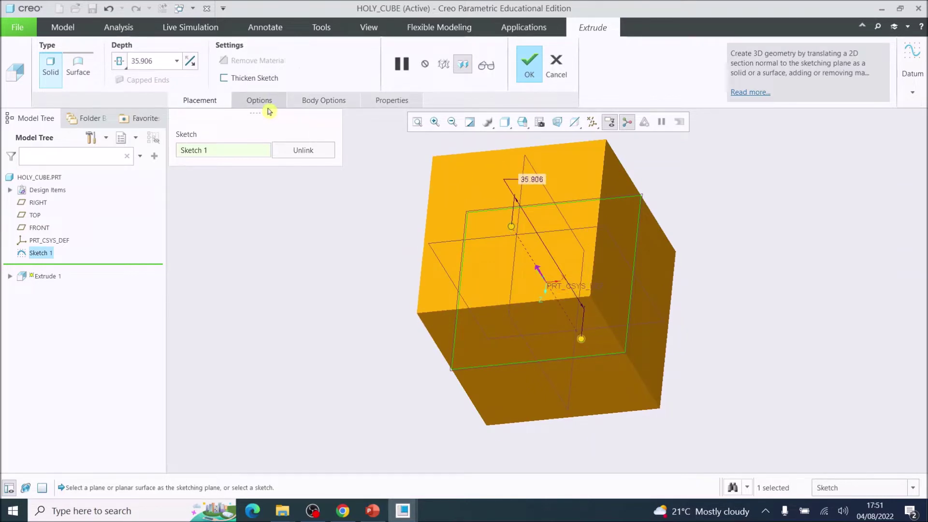
Set the symmetric extrusion depth to 30 and finish the cube
double_click(156, 65)
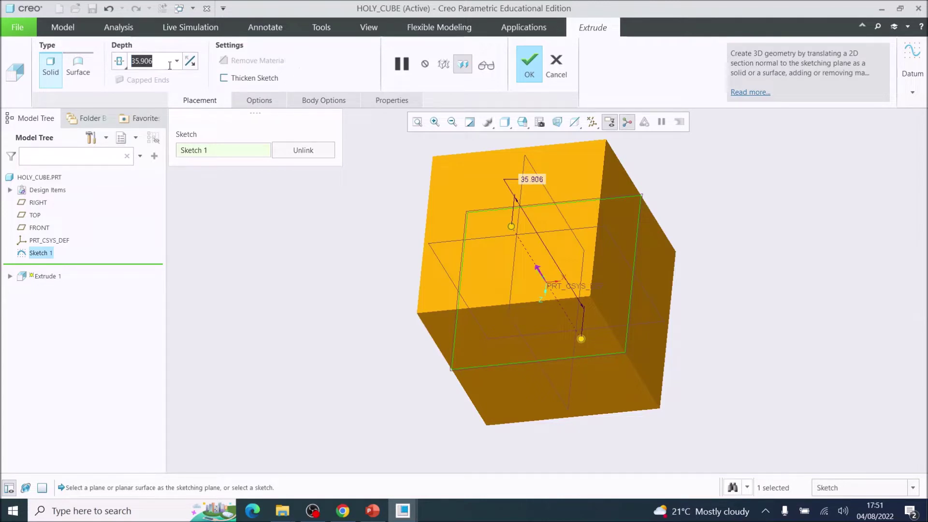
type("3")
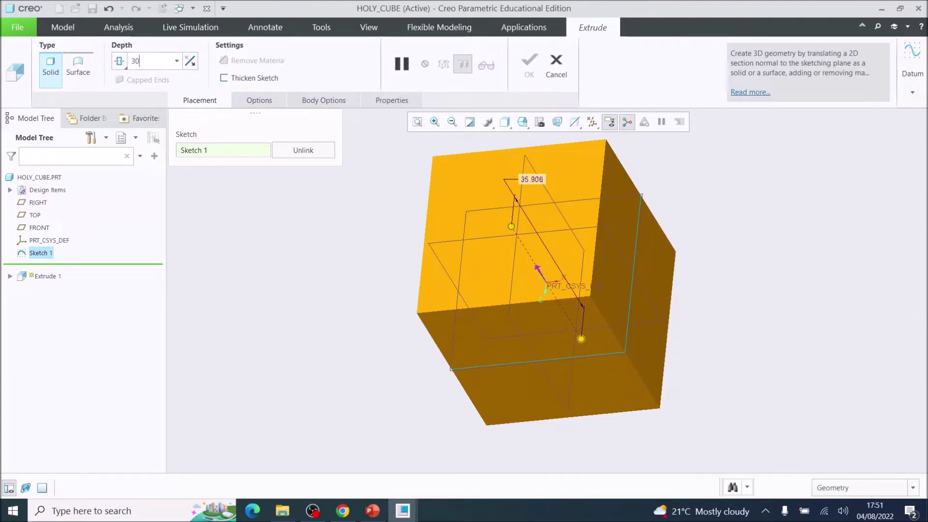
type("0")
key("Return")
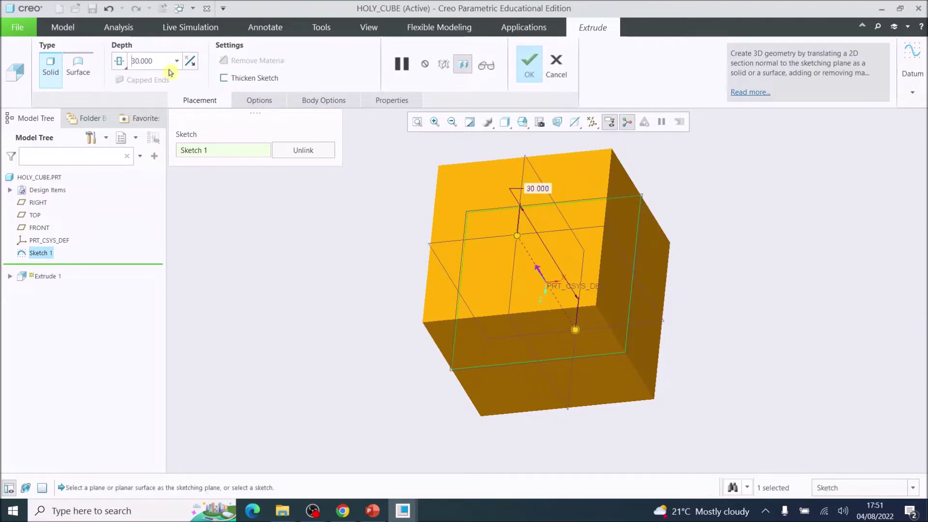
left_click(531, 66)
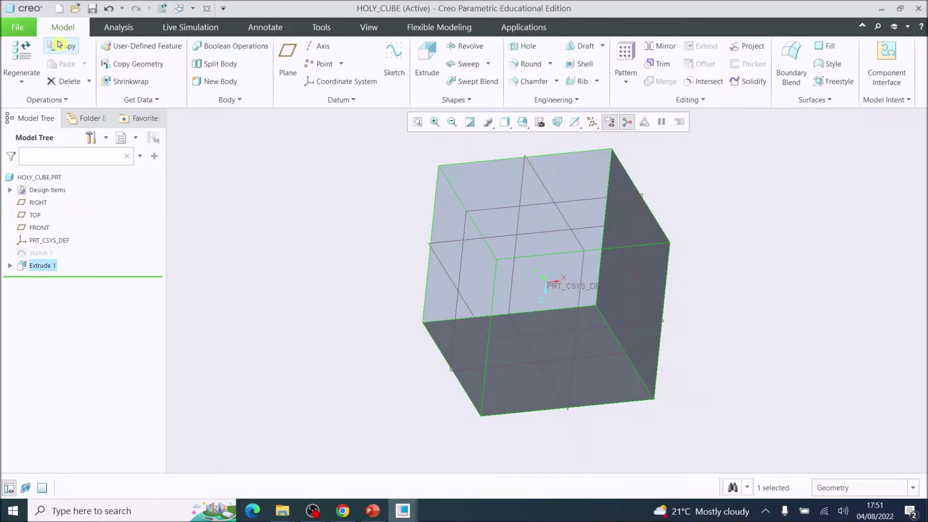
Save the part as HOLY_CUBE.PRT in the Holy Cube folder
left_click(18, 30)
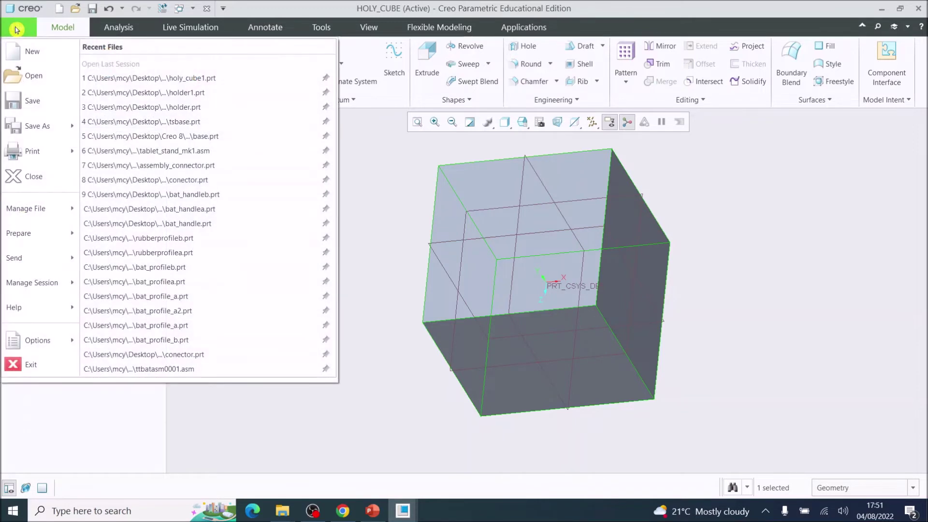
left_click(21, 101)
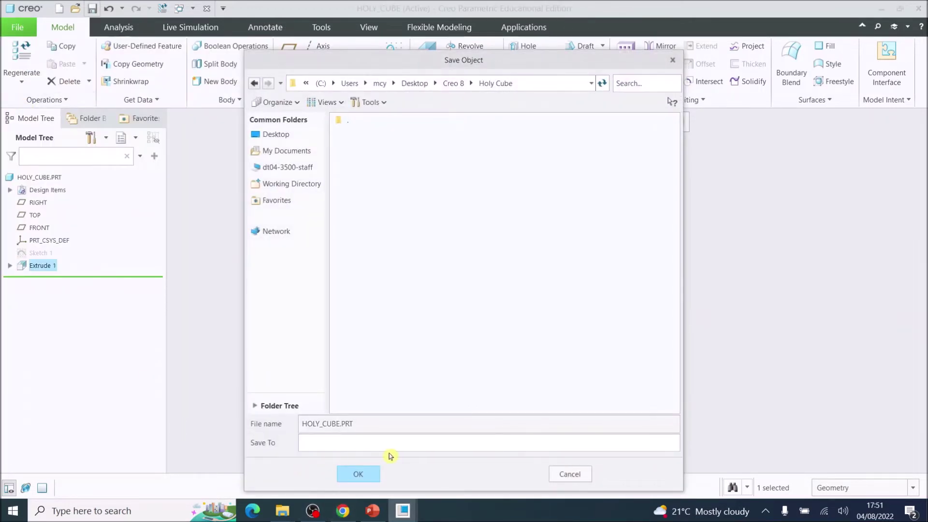
left_click(361, 477)
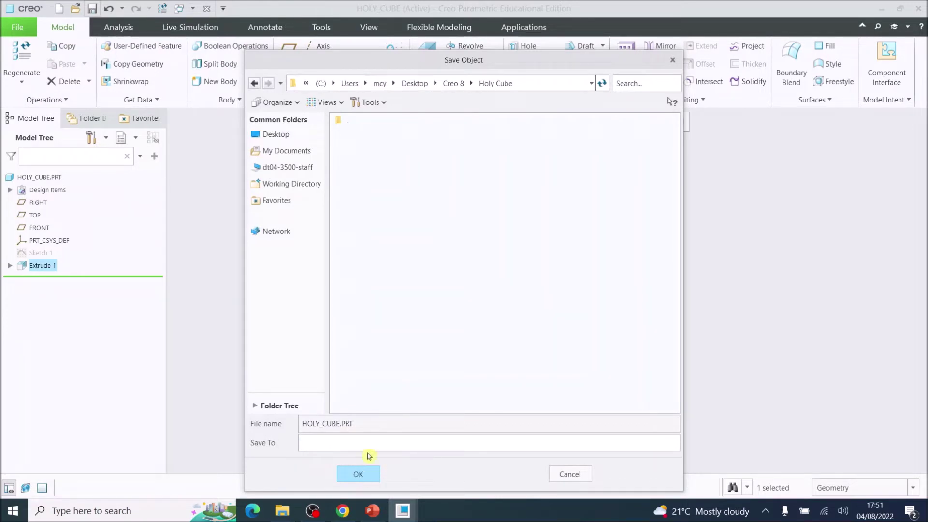
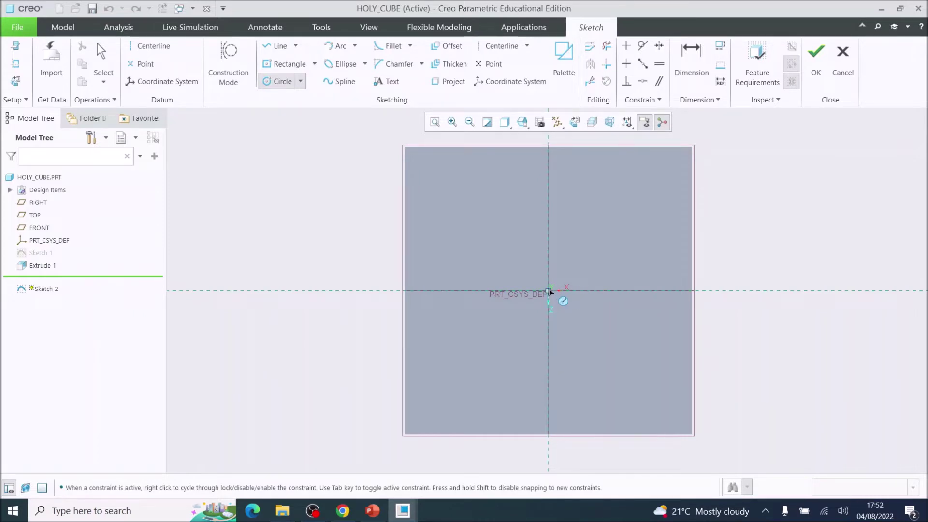
Draw a circle centred at the origin on the cube's face, set its diameter to 15 and finish the sketch
left_click(550, 291)
left_click(624, 241)
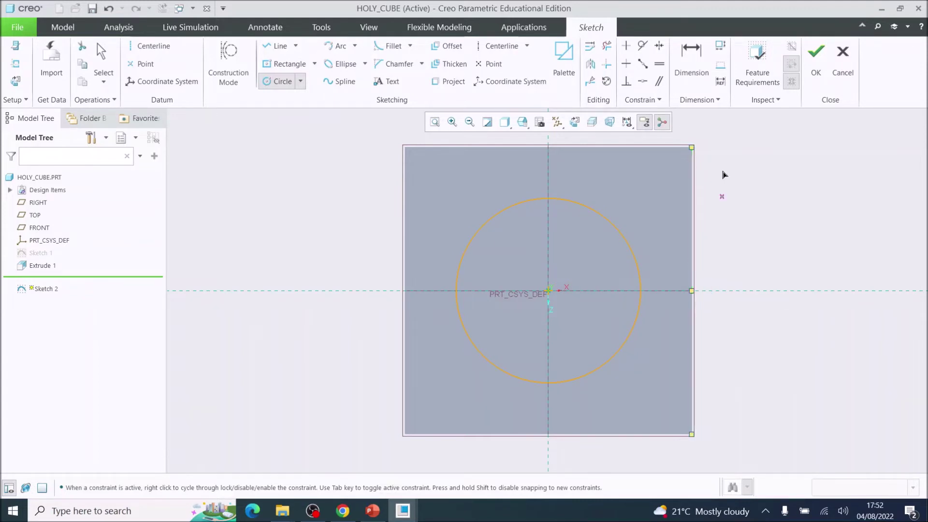
left_click(695, 62)
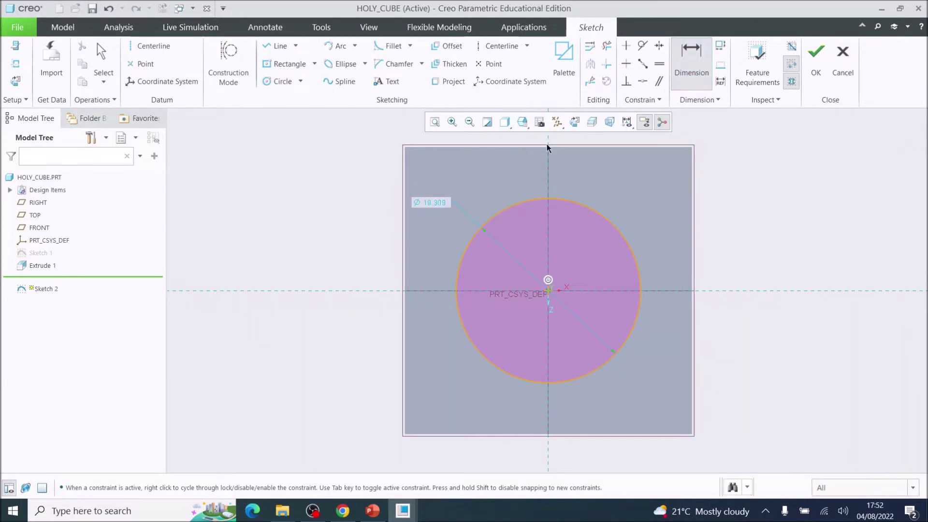
double_click(439, 204)
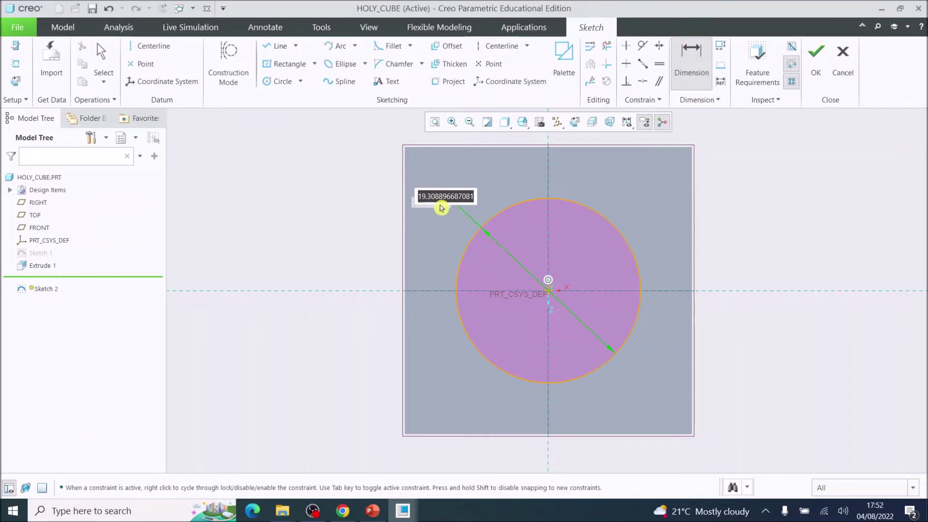
type("15")
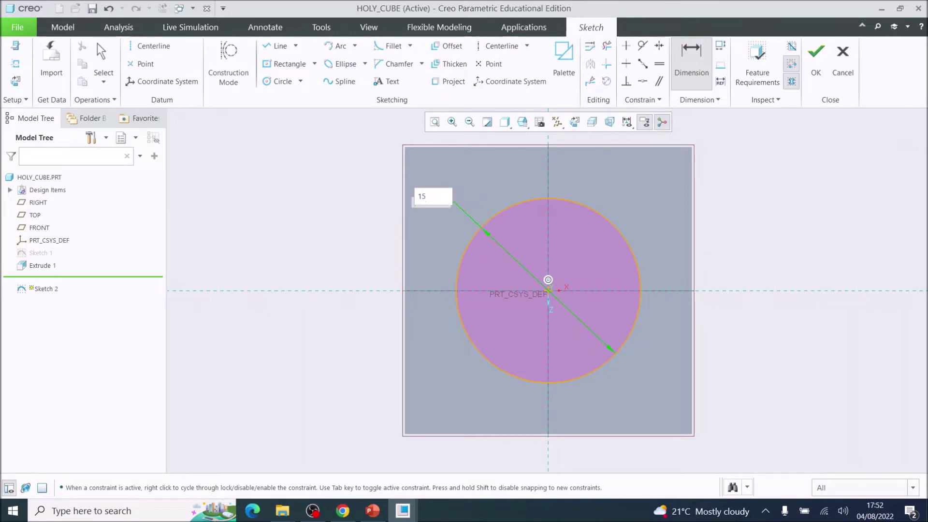
key("Return")
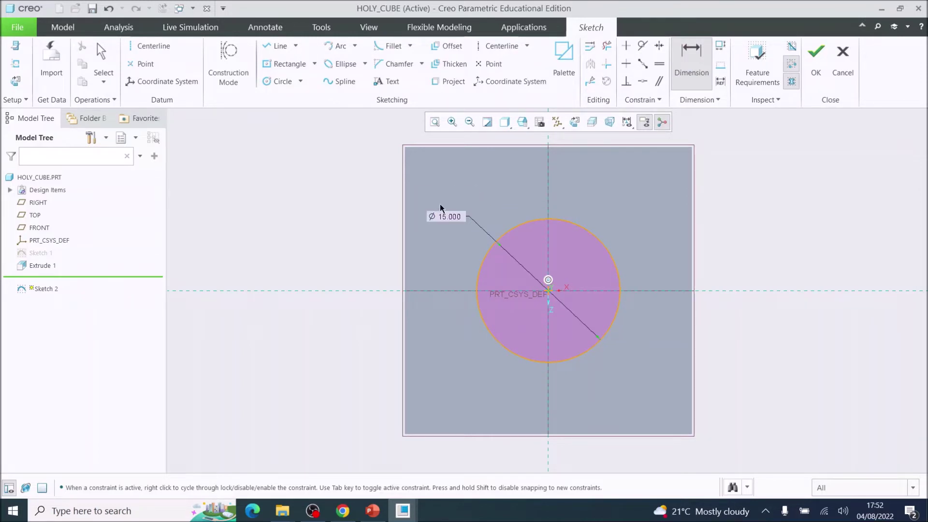
left_click(817, 69)
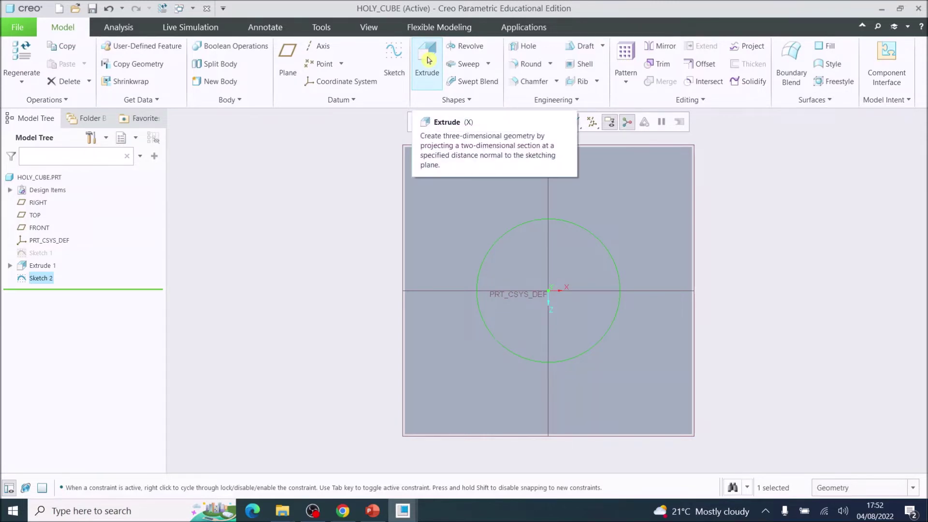
Extrude the circle sketch into the cube, removing material to a depth of 30, and finish the cut
left_click(428, 60)
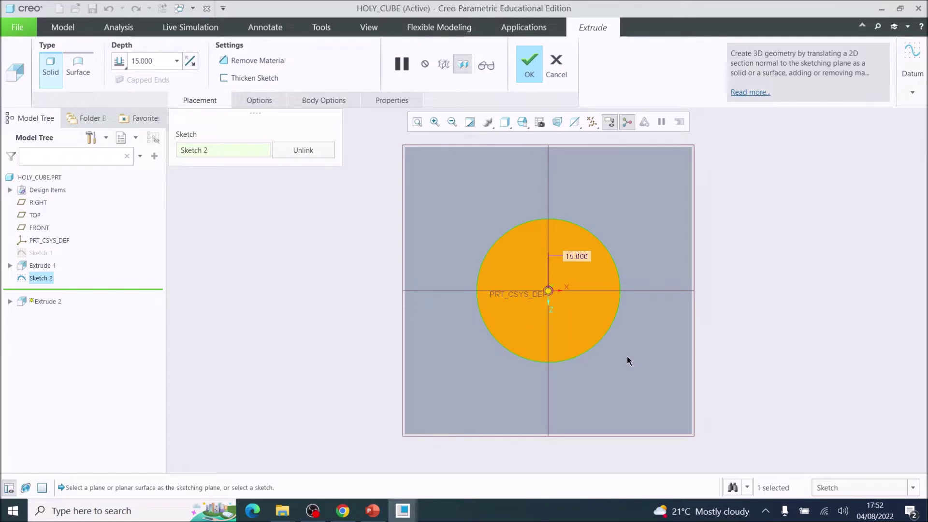
middle_click_drag(627, 355, 609, 347)
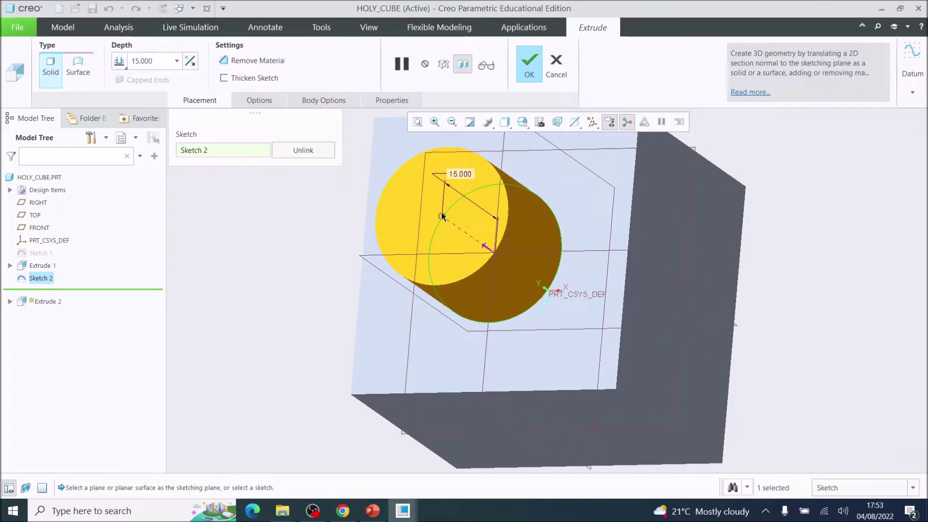
left_click_drag(441, 216, 541, 285)
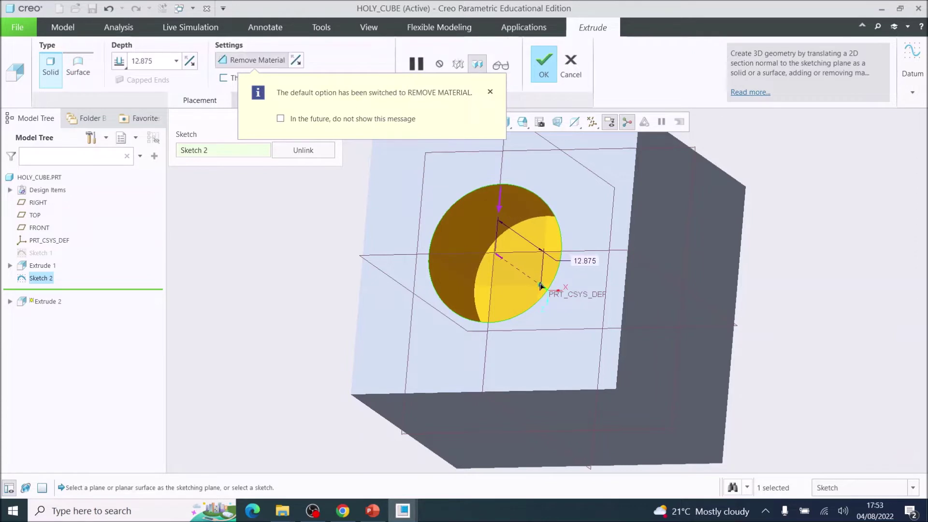
double_click(588, 264)
type("3")
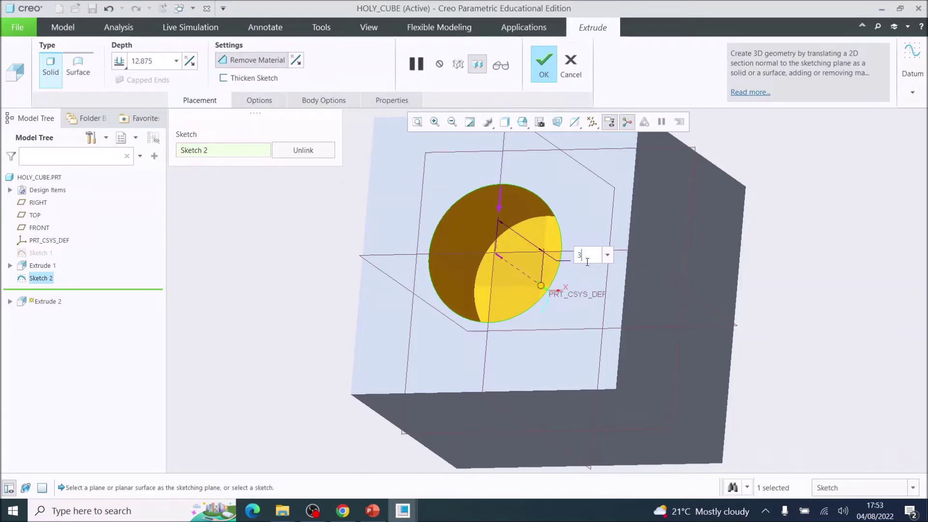
key("Return")
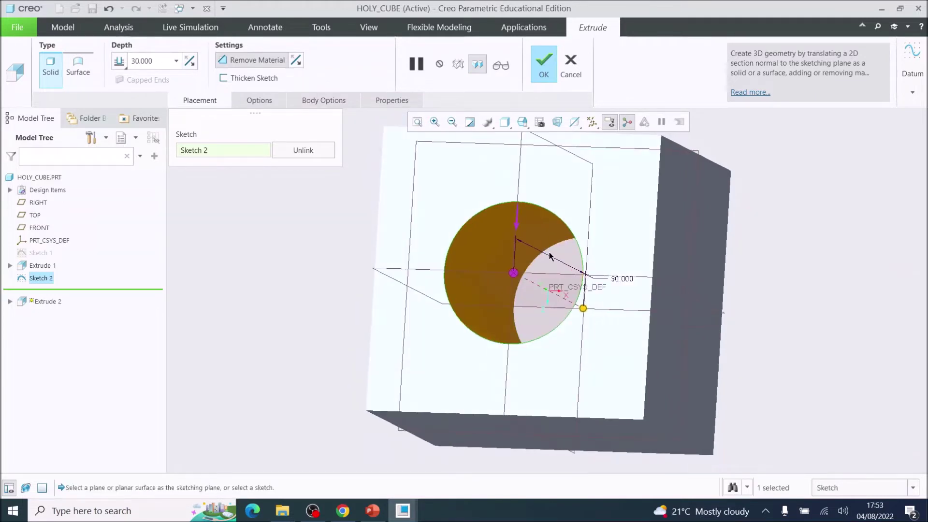
left_click(543, 67)
Start a sketch on a solid side face adjacent to the hole's opening and draw a circle centred at the origin
scroll(619, 198, "up", 3)
middle_click_drag(619, 198, 549, 175)
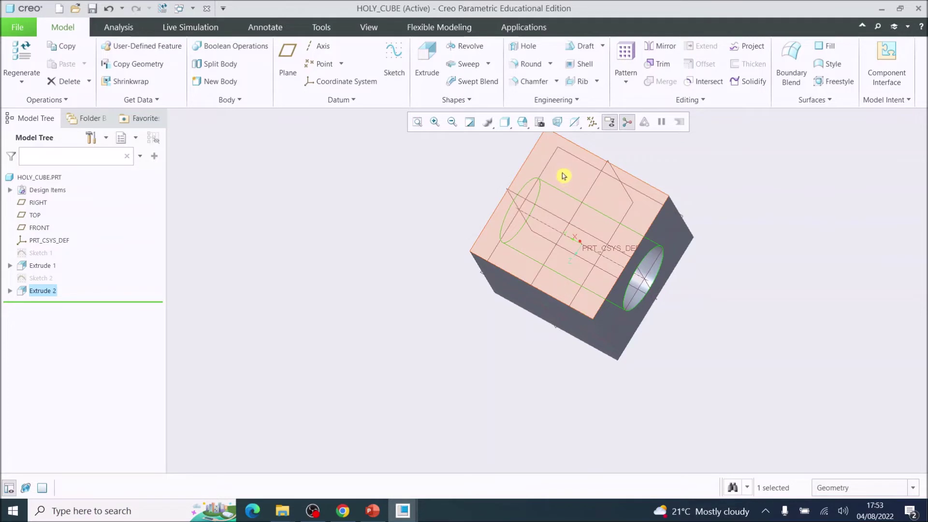
left_click(564, 176)
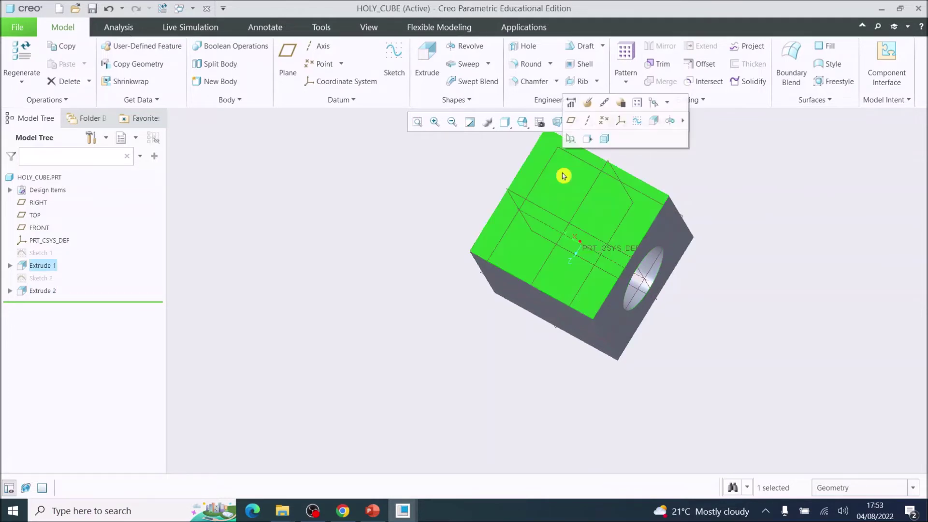
left_click(394, 57)
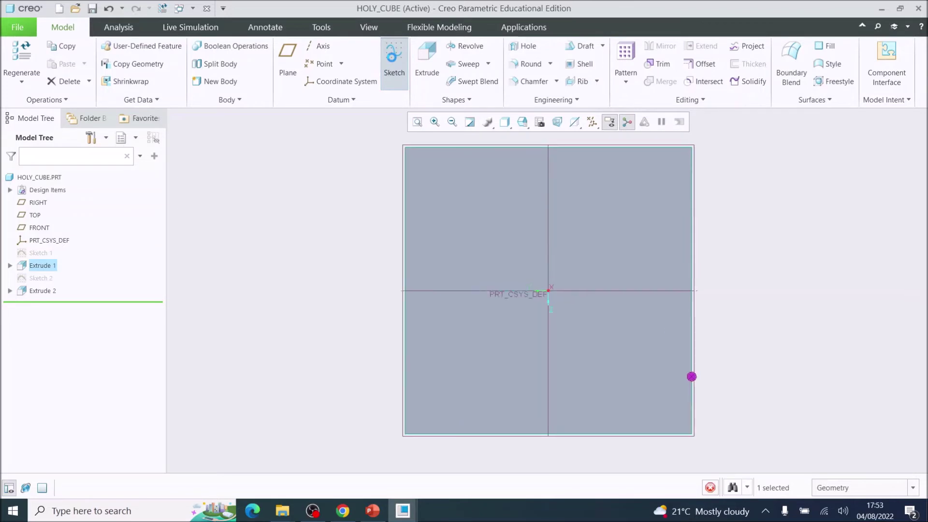
left_click(277, 82)
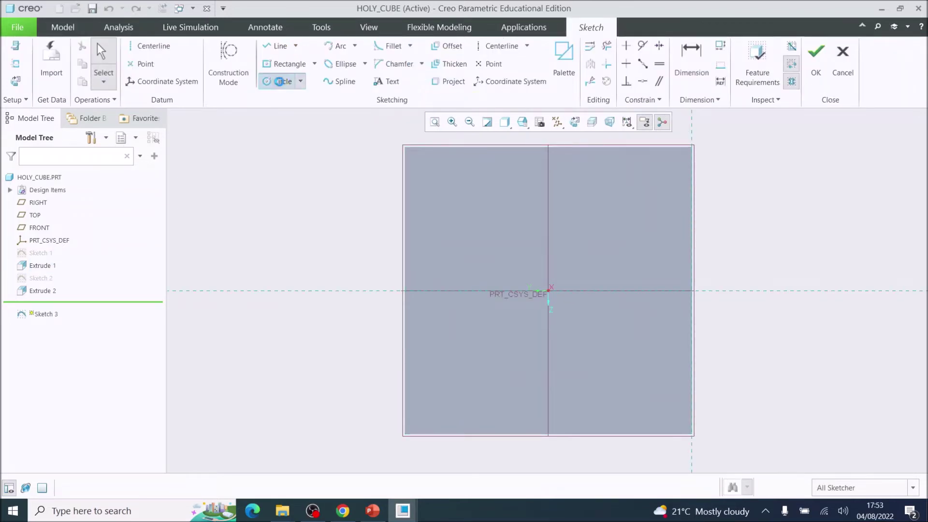
left_click(550, 293)
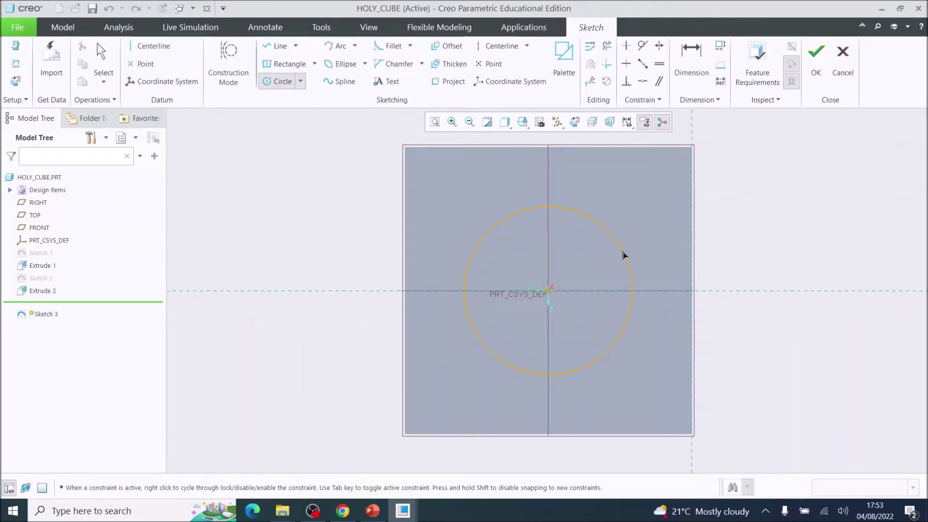
left_click(632, 290)
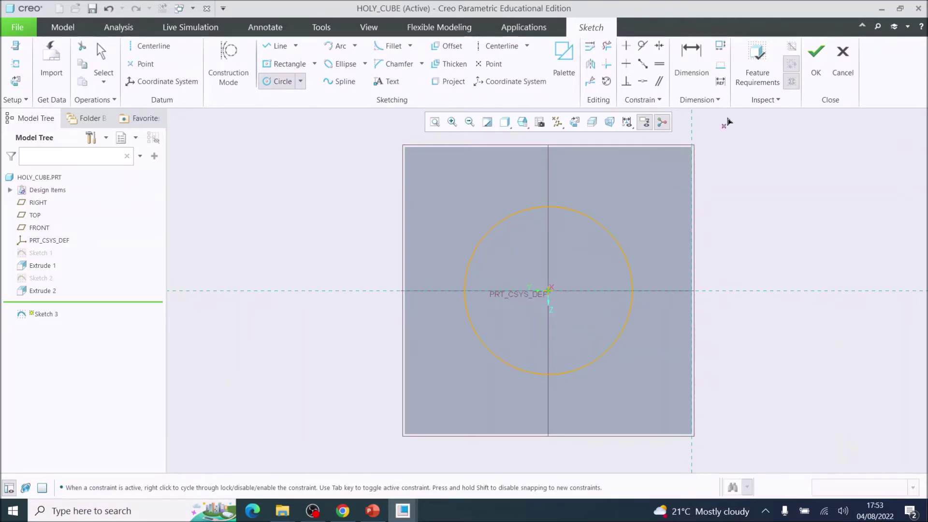
Set the diameter of the side-face circle to 15 and finish the sketch
left_click(692, 62)
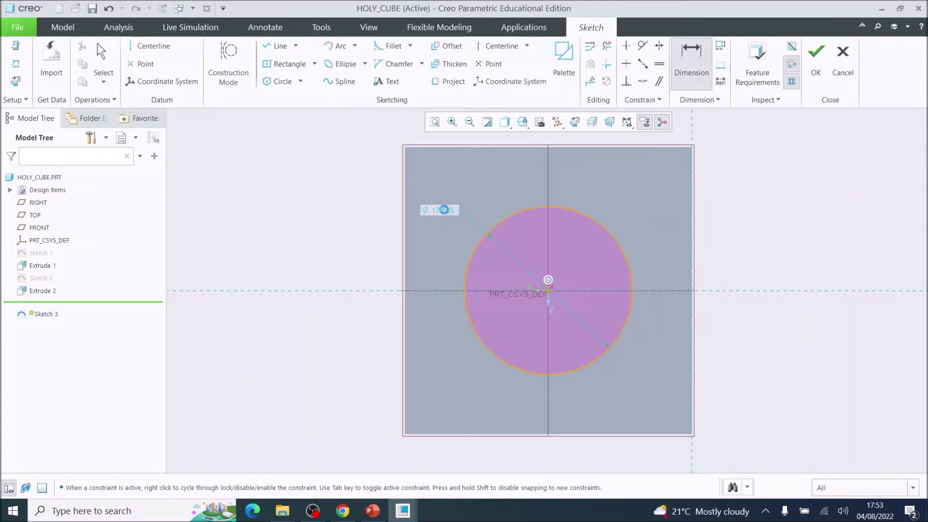
double_click(445, 213)
type("15")
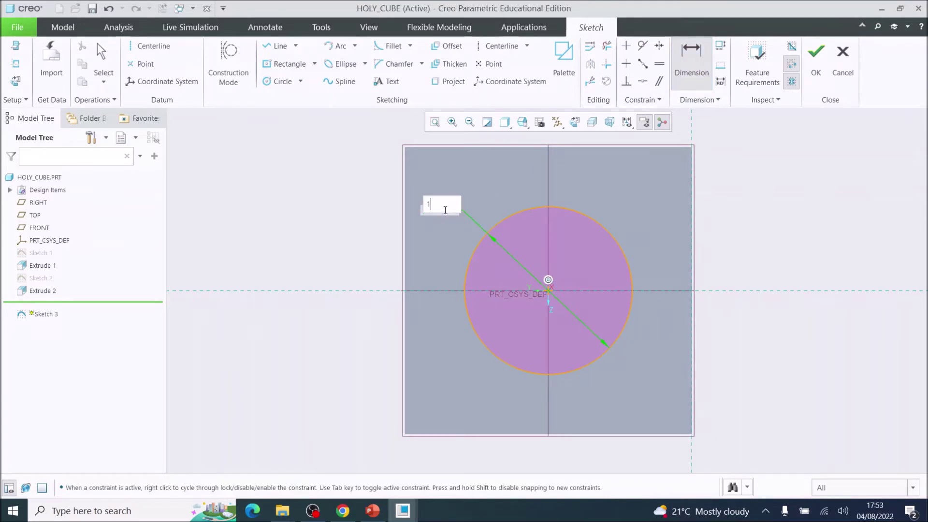
key("Return")
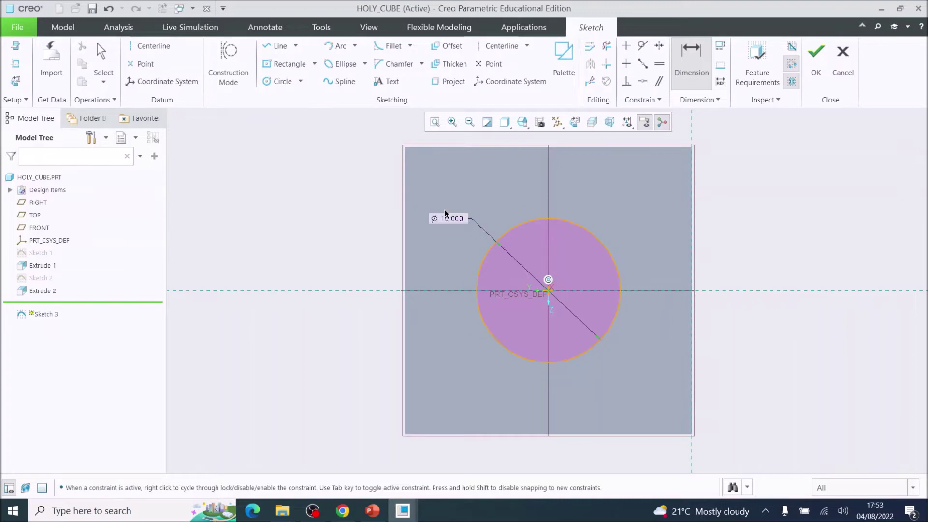
left_click(819, 60)
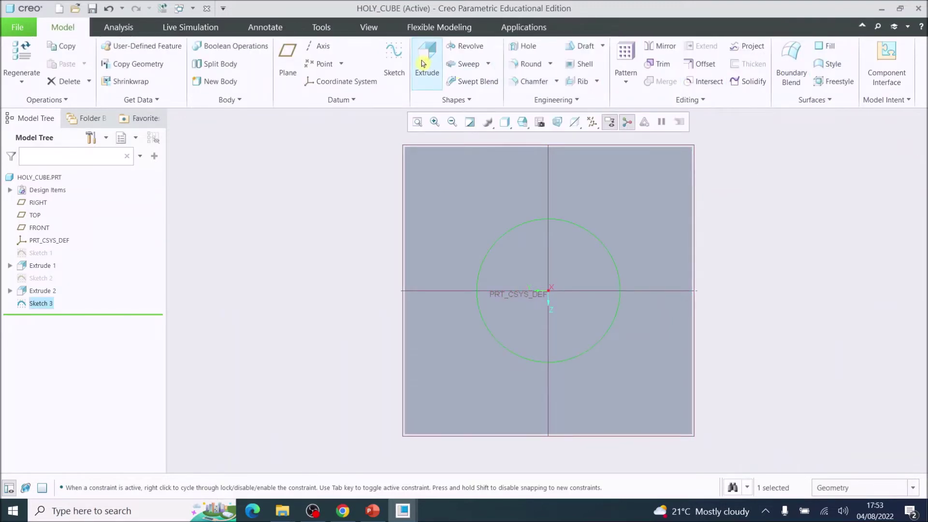
Extrude the side-face circle sketch into the cube, removing material to a depth of 30, and finish the cut
left_click(425, 63)
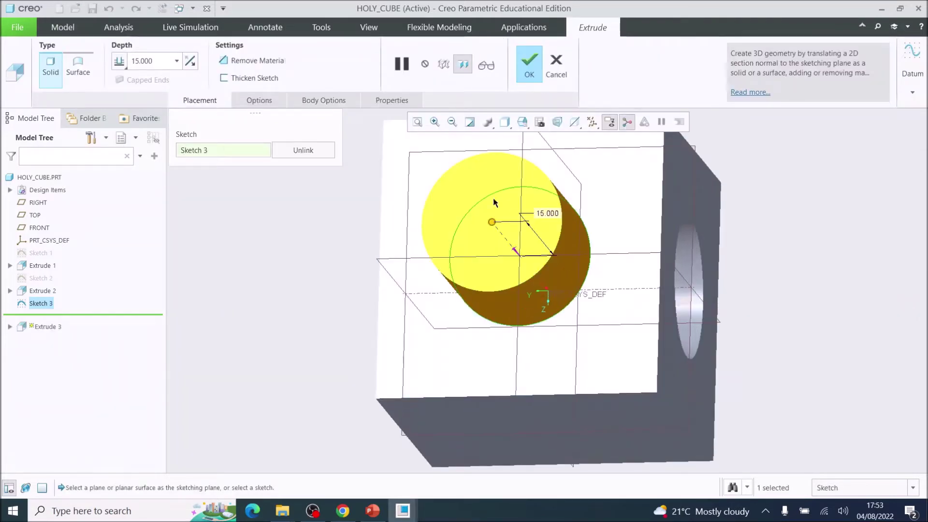
mouse_move(492, 222)
left_mouse_down()
mouse_move(535, 290)
mouse_move(553, 297)
left_mouse_up()
double_click(626, 304)
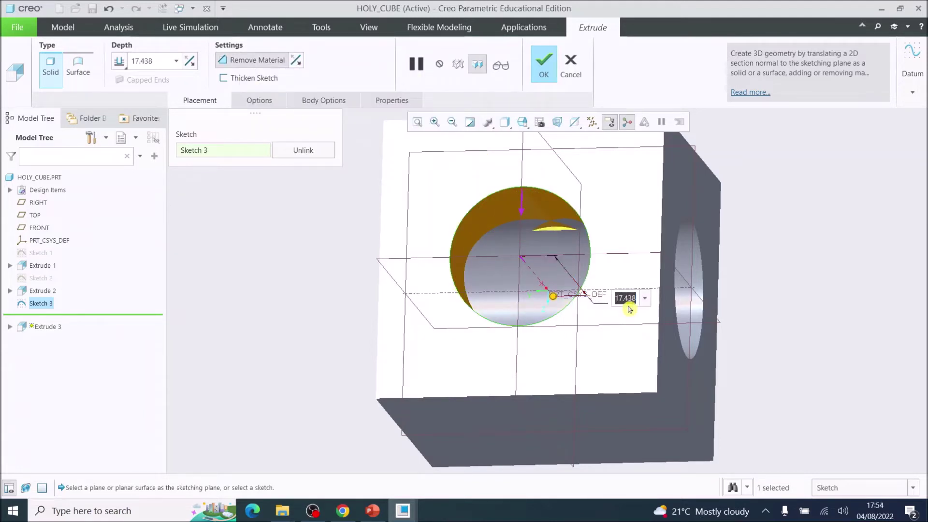
type("30")
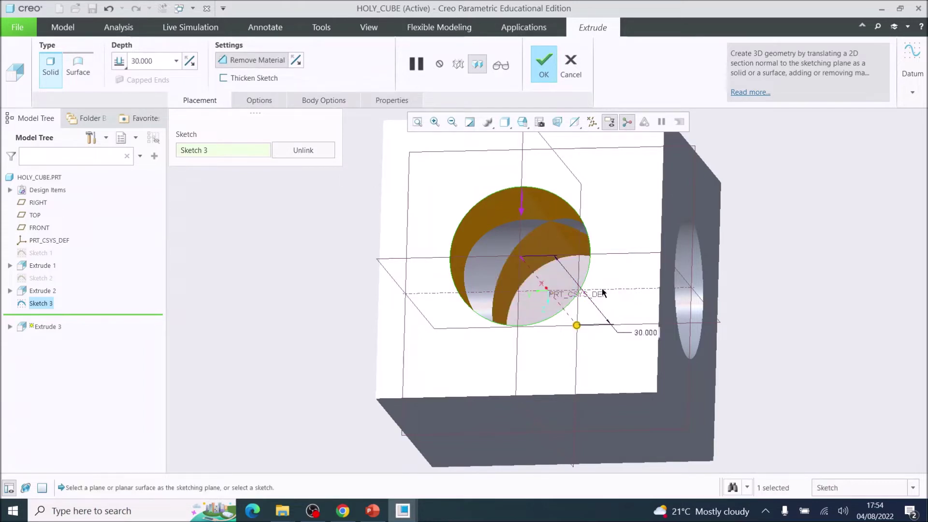
mouse_move(606, 292)
middle_mouse_down()
mouse_move(556, 293)
mouse_move(597, 301)
middle_mouse_up()
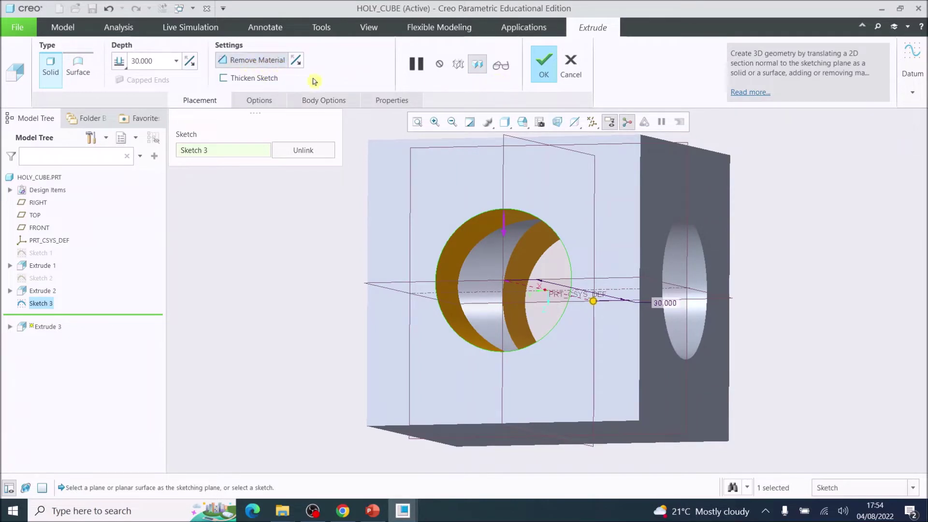
left_click(543, 69)
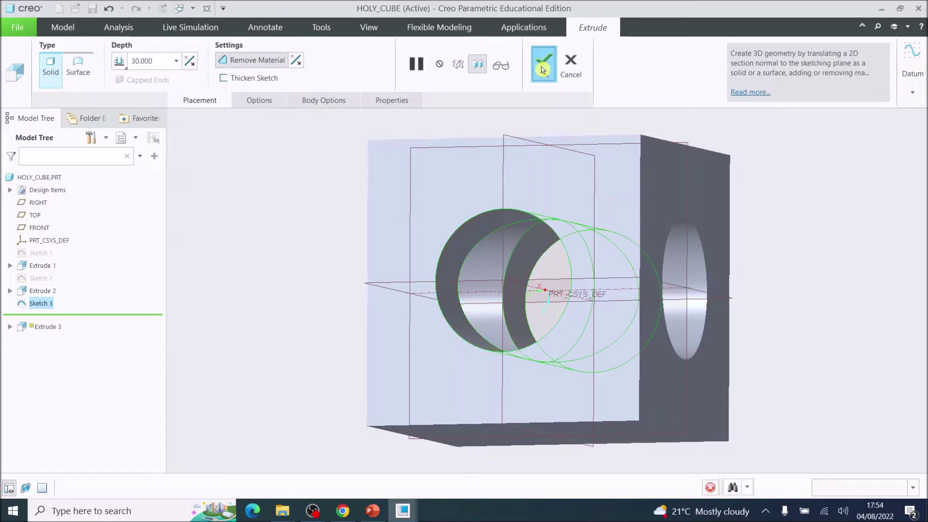
Start a sketch on a remaining face without a hole and draw a circle about 13.6 in diameter centred at the origin
mouse_move(629, 325)
middle_mouse_down()
mouse_move(580, 305)
mouse_move(551, 272)
mouse_move(533, 285)
mouse_move(547, 288)
mouse_move(587, 240)
mouse_move(451, 201)
middle_mouse_up()
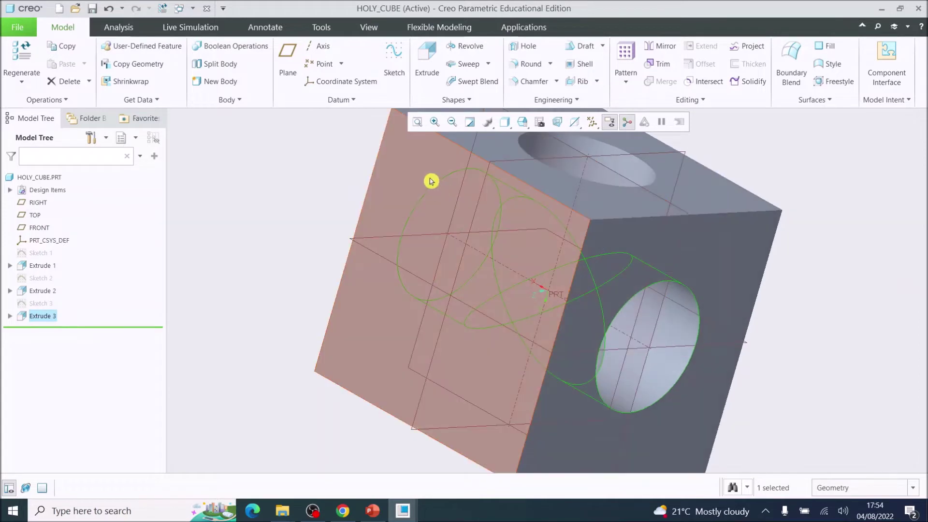
left_click(378, 334)
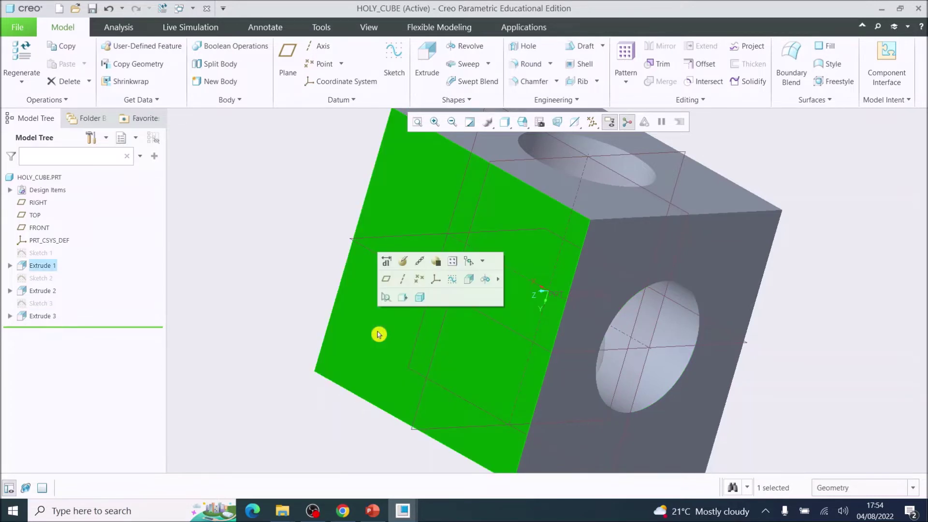
left_click(393, 61)
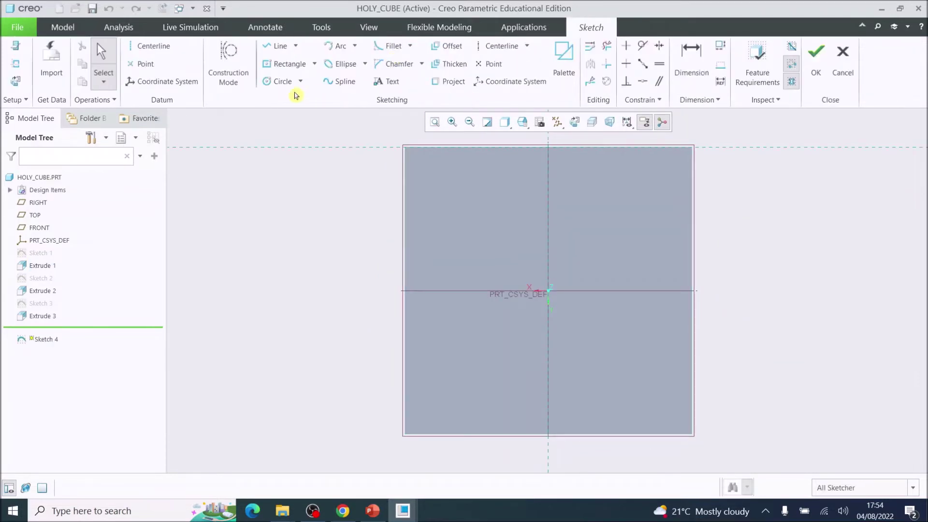
left_click(283, 83)
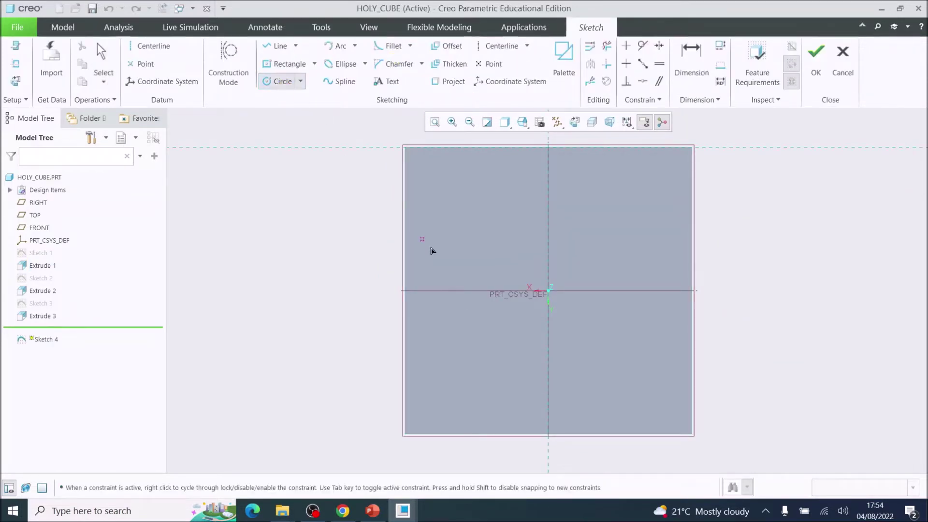
left_click(549, 291)
left_click(613, 269)
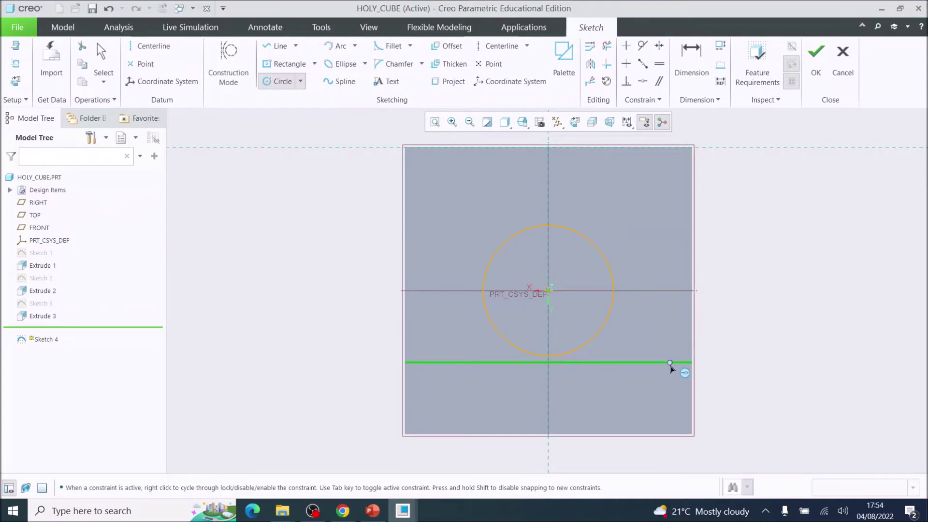
Set the diameter of the new circle to 15 and finish the sketch
left_click(693, 61)
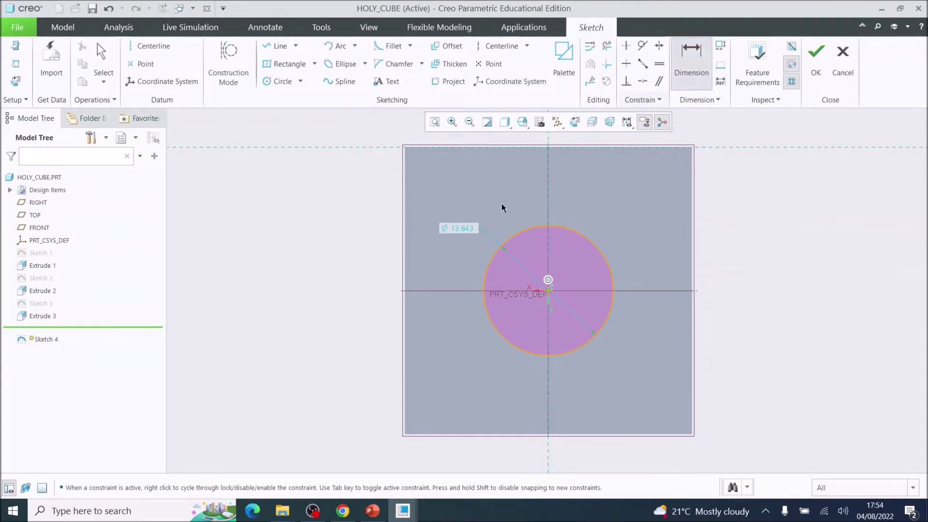
double_click(460, 232)
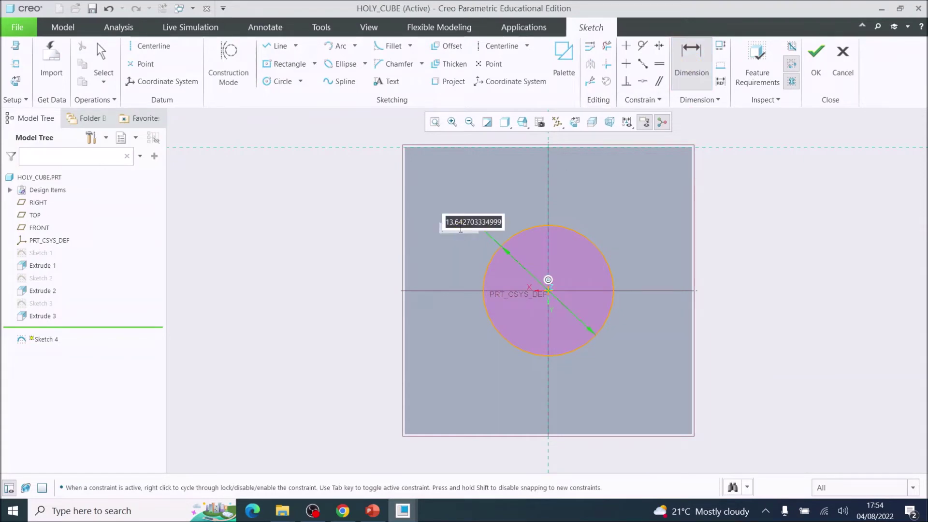
type("1")
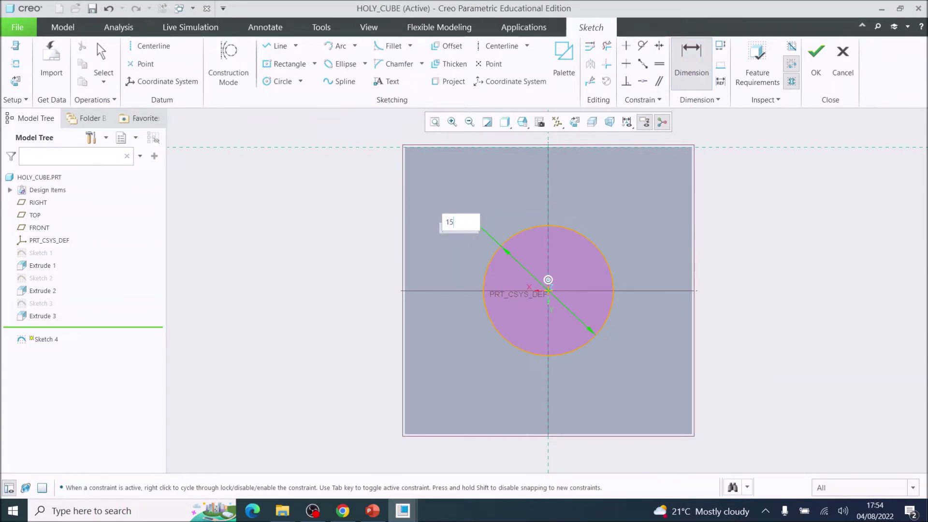
type("5")
key("Return")
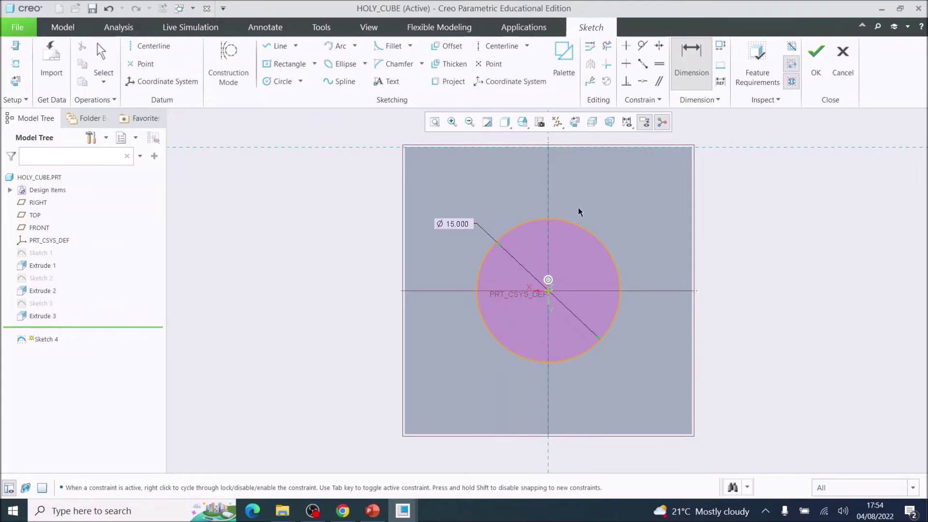
left_click(816, 64)
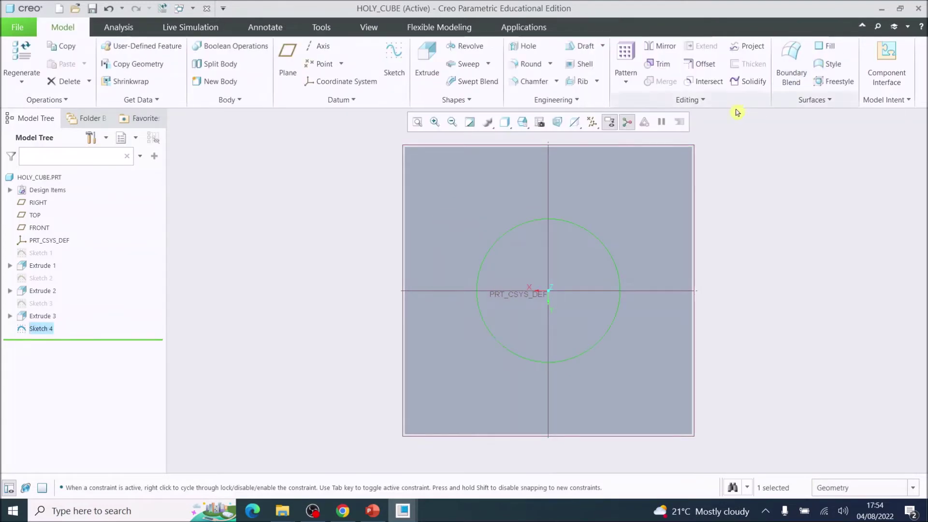
Cut the third hole by extruding the latest circle sketch to a depth of 30 with material removed
left_click(430, 62)
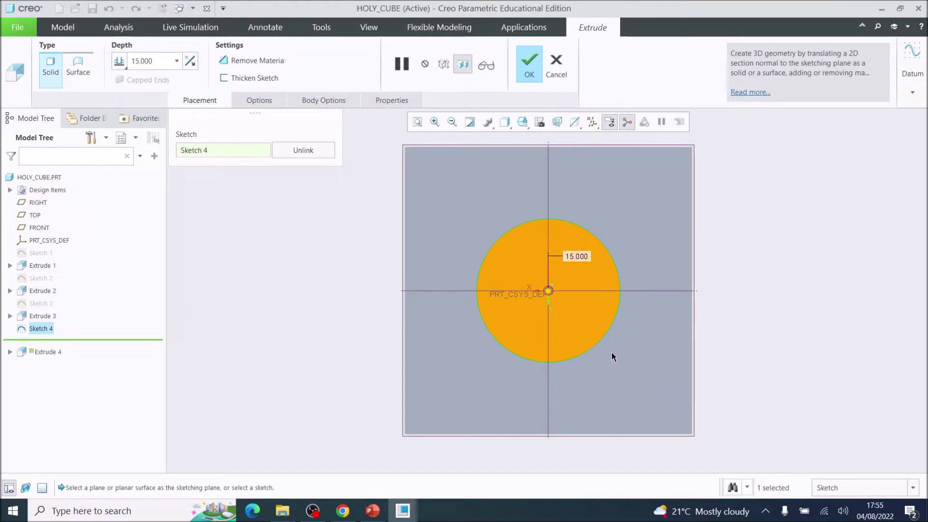
key("ctrl+d")
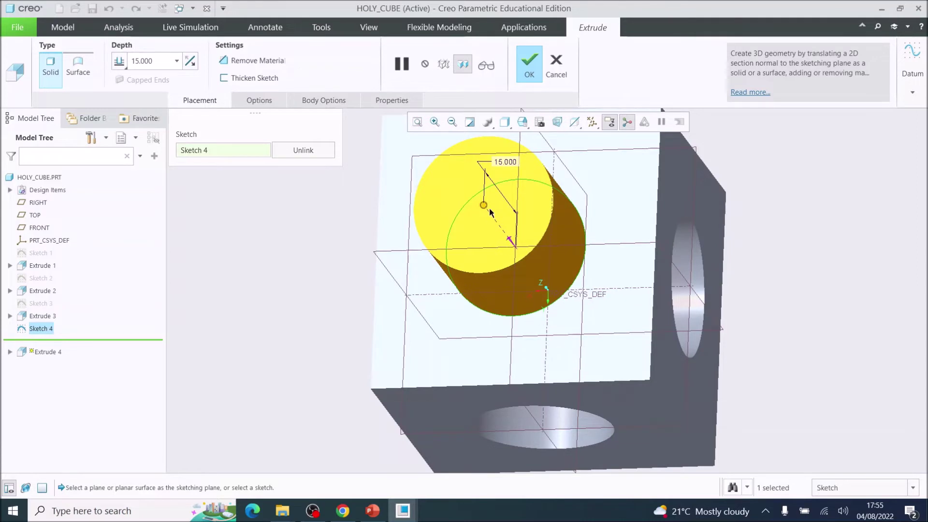
left_click_drag(485, 208, 548, 291)
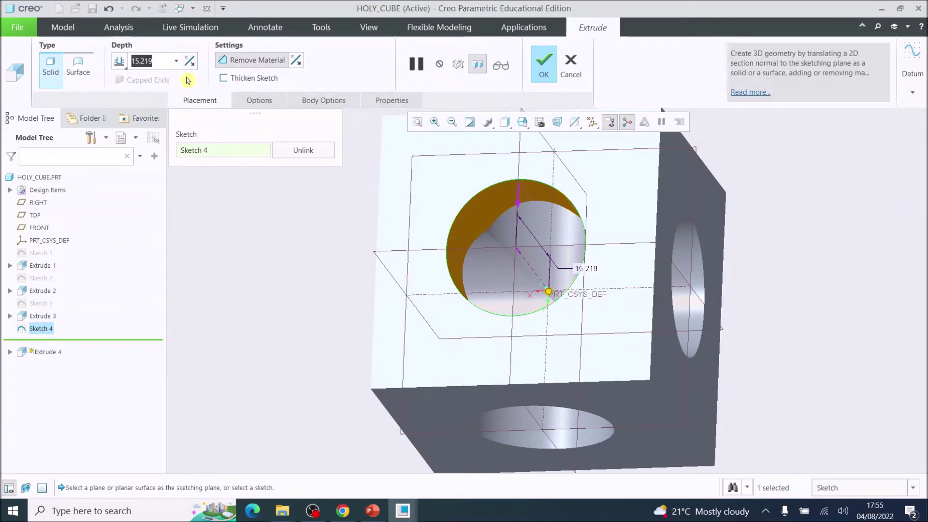
type("30")
key("Return")
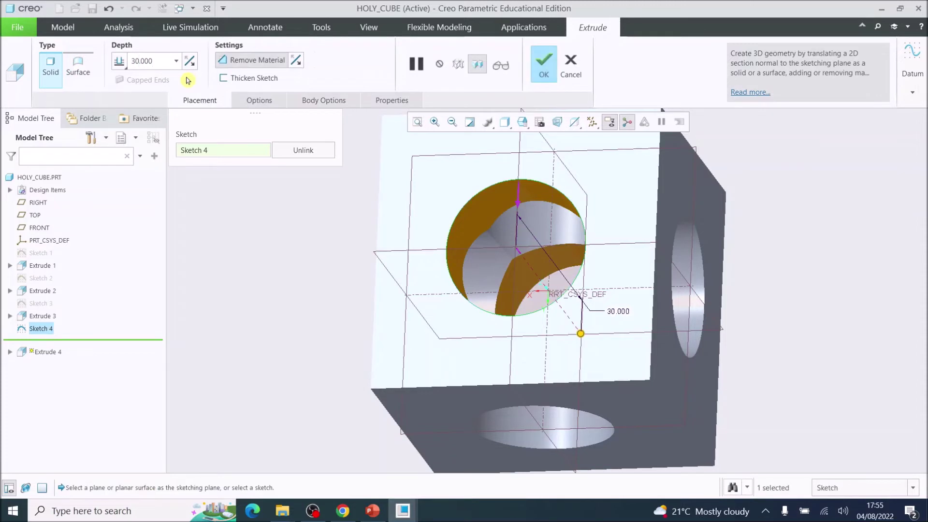
mouse_move(494, 251)
middle_mouse_down()
mouse_move(498, 261)
mouse_move(488, 258)
middle_mouse_up()
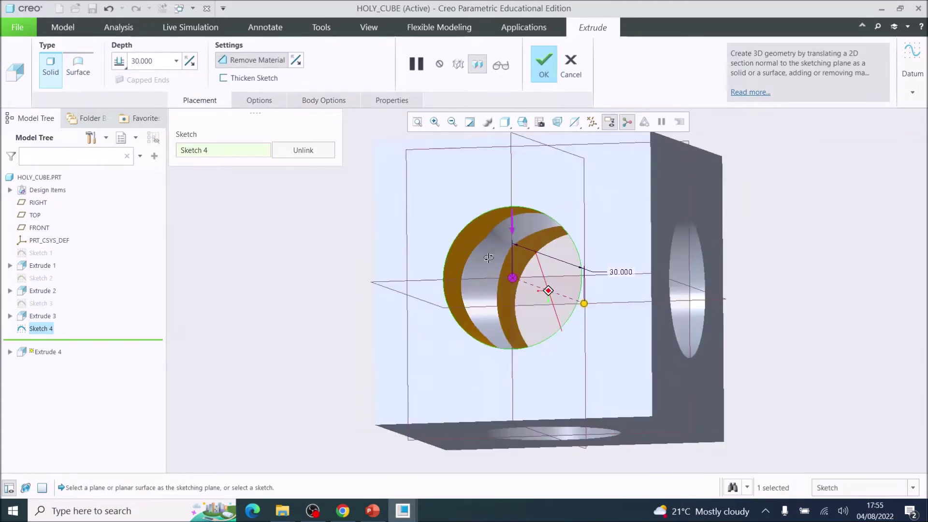
left_click(544, 65)
Show the finished cube with its three holes in the Standard Orientation view
left_click(517, 149)
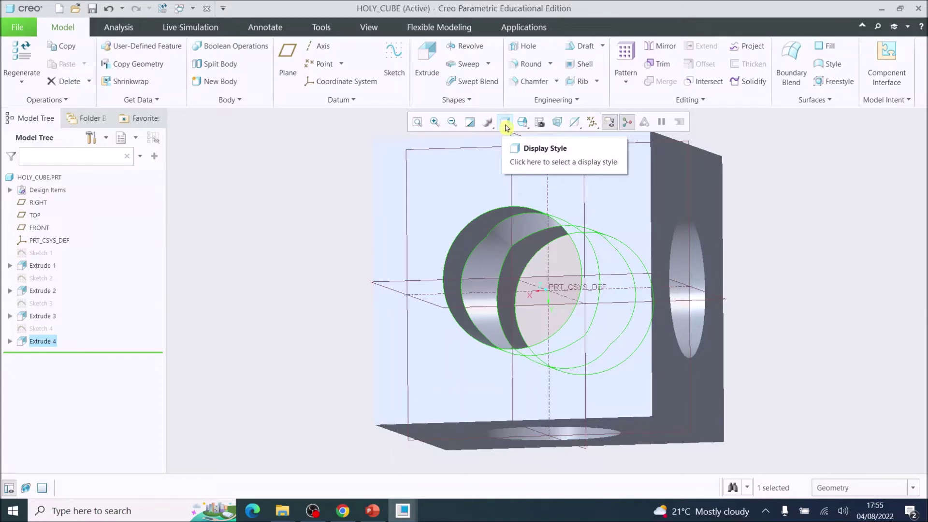
left_click(505, 123)
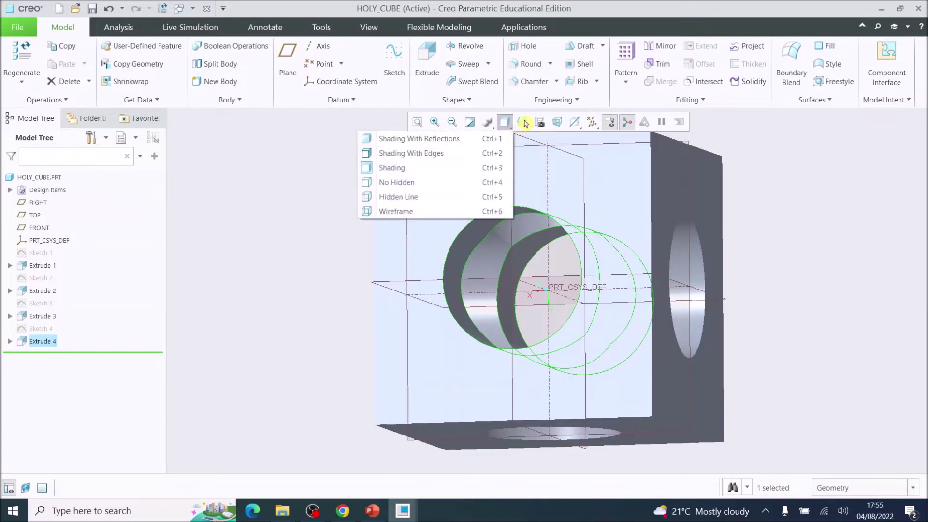
left_click(523, 123)
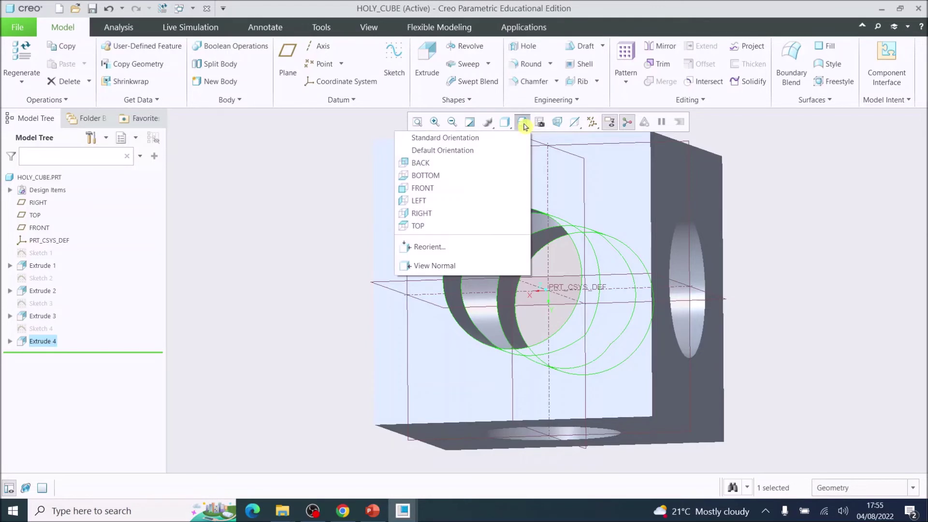
left_click(462, 138)
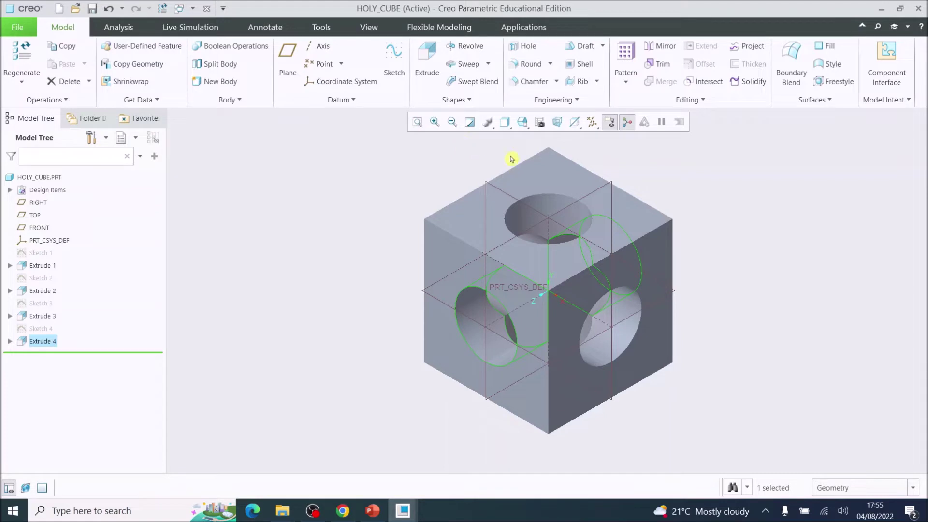
left_click(530, 124)
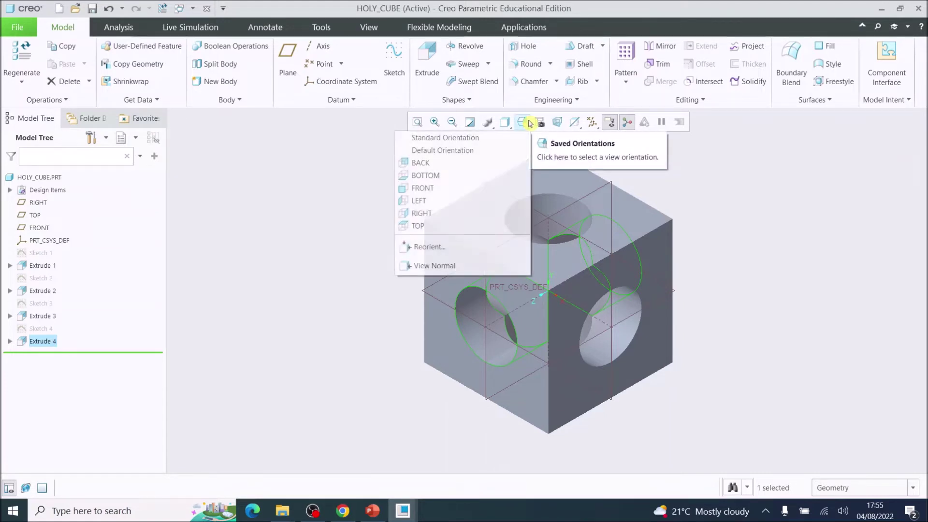
left_click(473, 141)
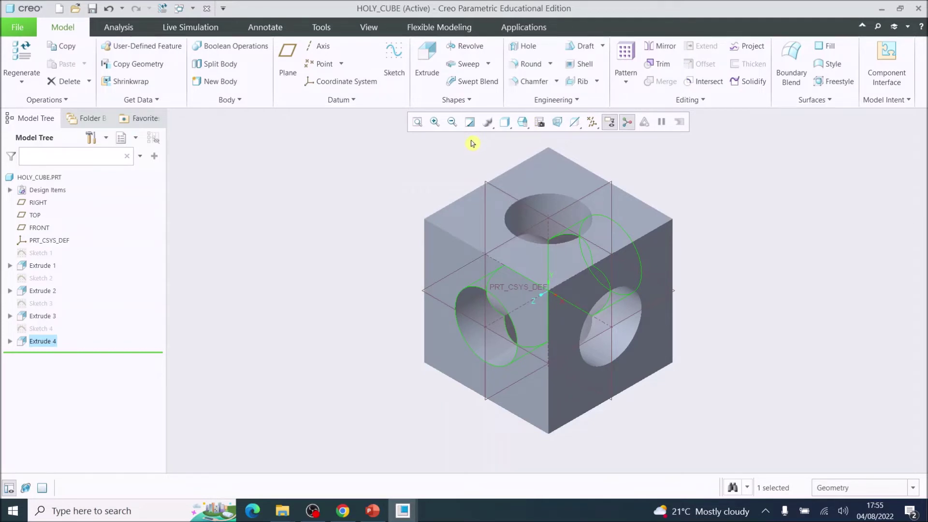
Start a Round with a radius of 5 and apply it to the two front edges of the cube's top face
left_click(522, 68)
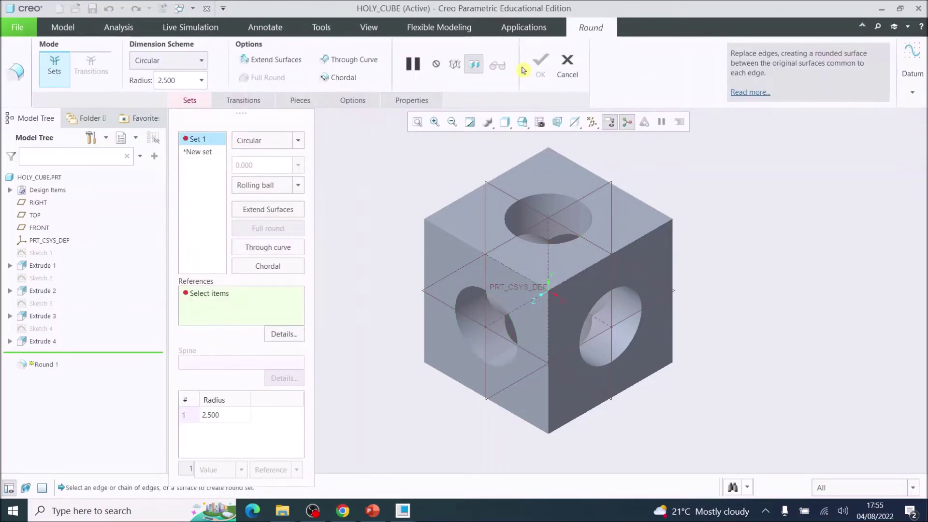
double_click(182, 79)
type("5")
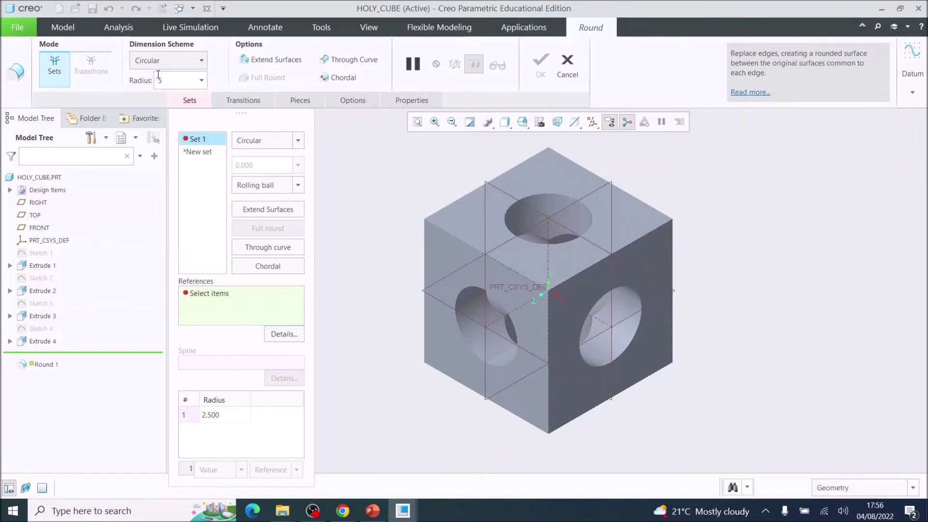
key("Return")
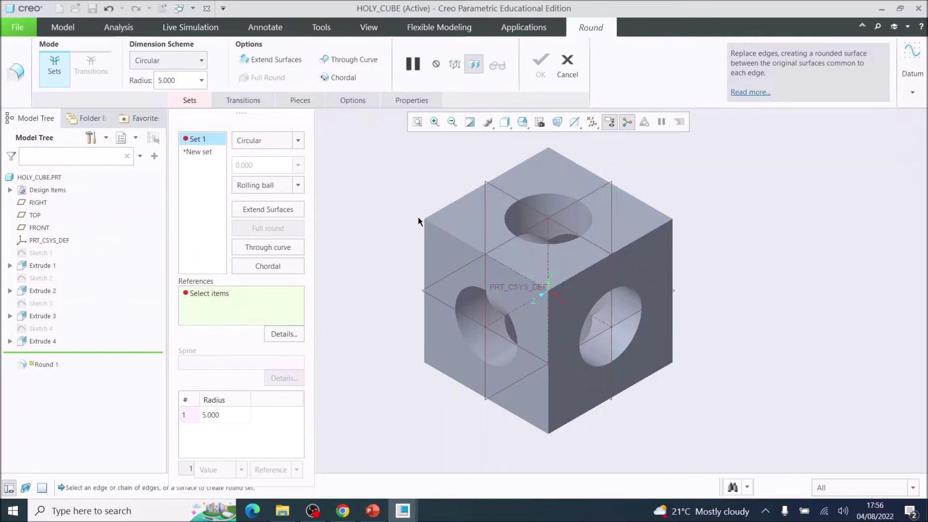
left_click(449, 234)
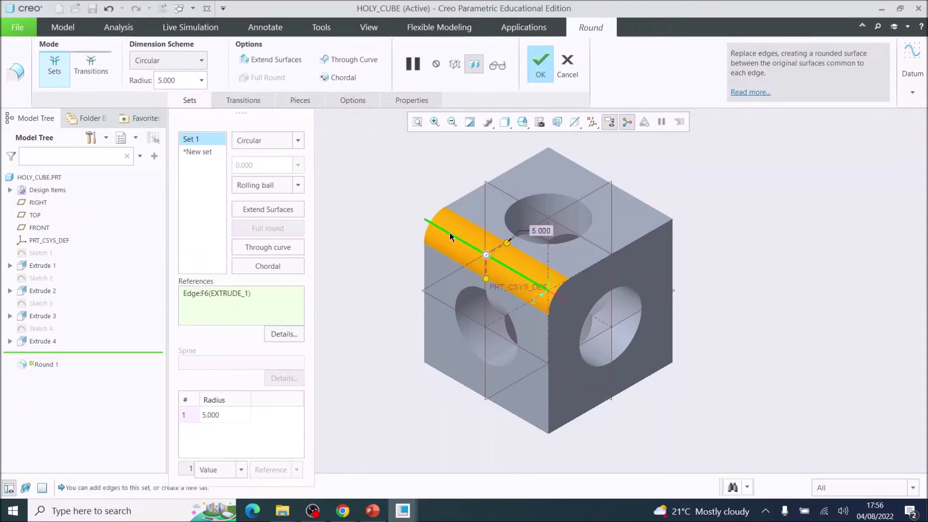
left_click(592, 266)
Add four more outer edges of the cube to the radius 5 round, each as its own set
middle_click_drag(623, 264, 576, 227)
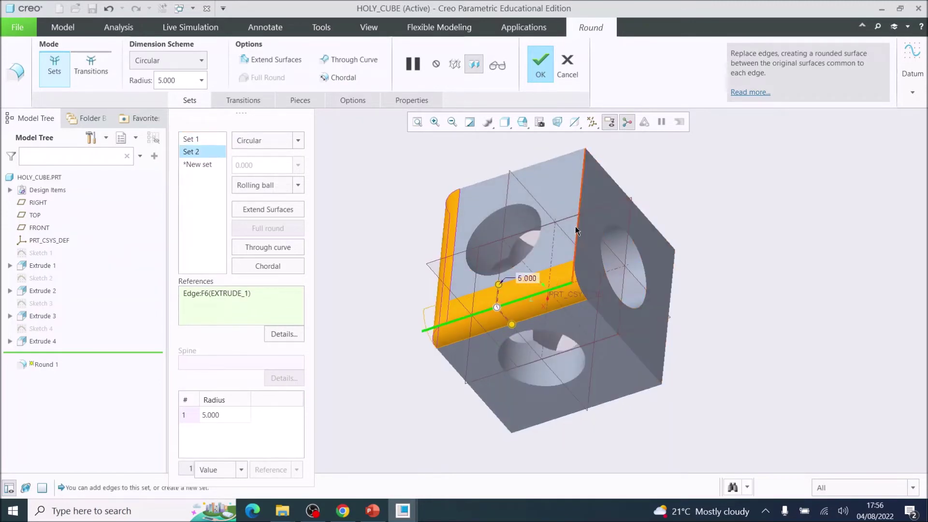
left_click(578, 223)
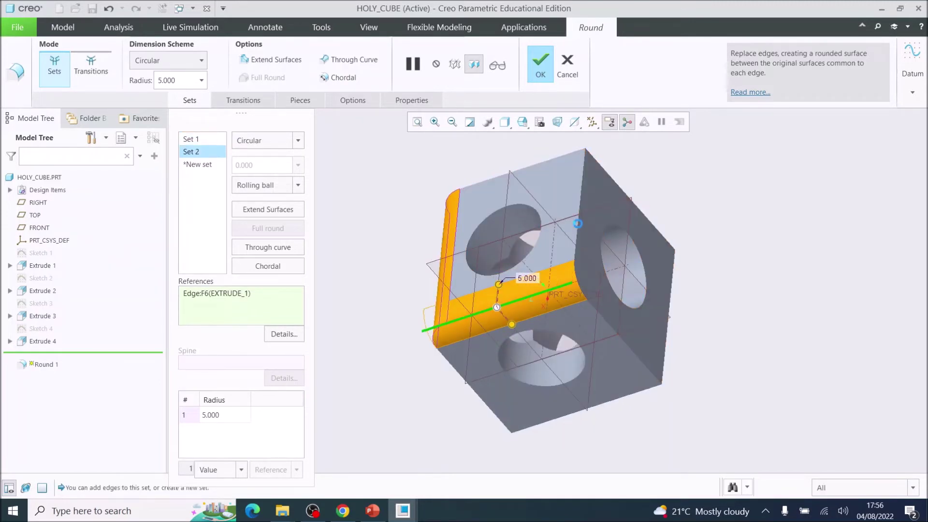
left_click(603, 317)
middle_click_drag(603, 318, 473, 256)
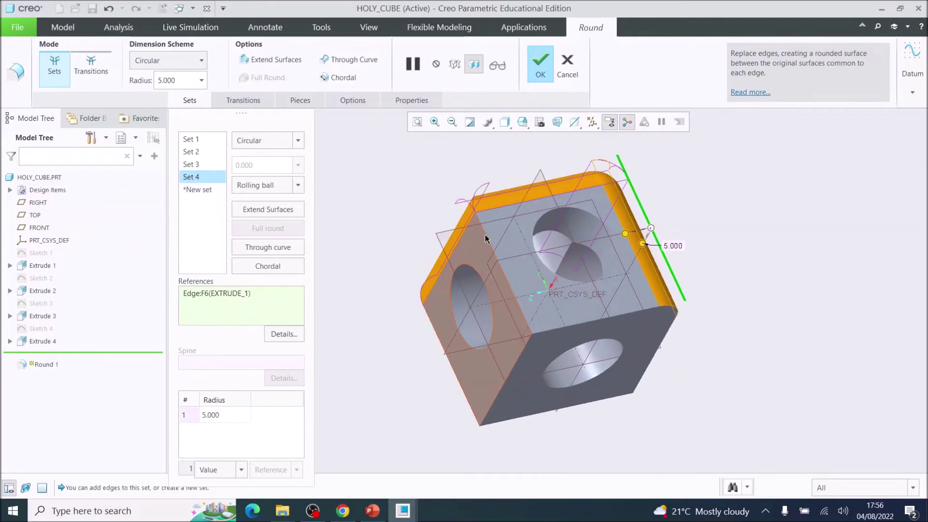
left_click(487, 237)
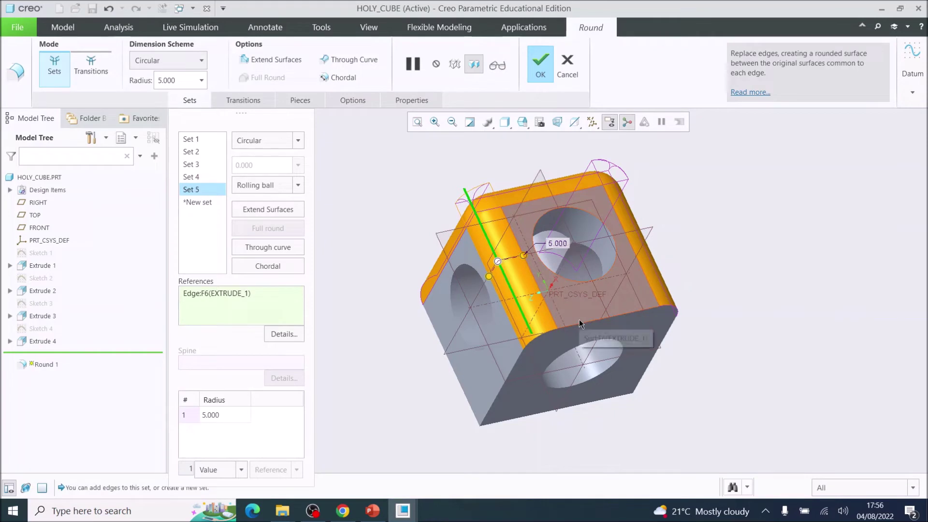
middle_click_drag(579, 319, 626, 278)
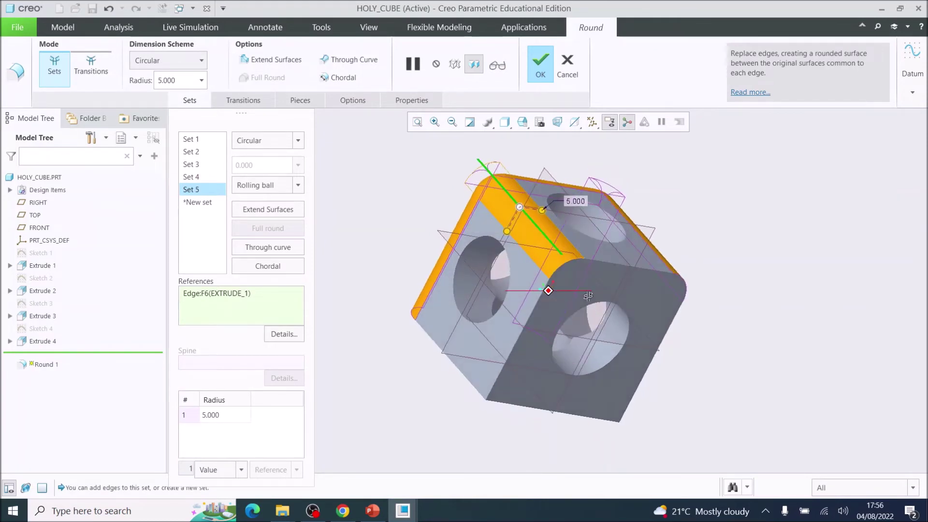
left_click(618, 265)
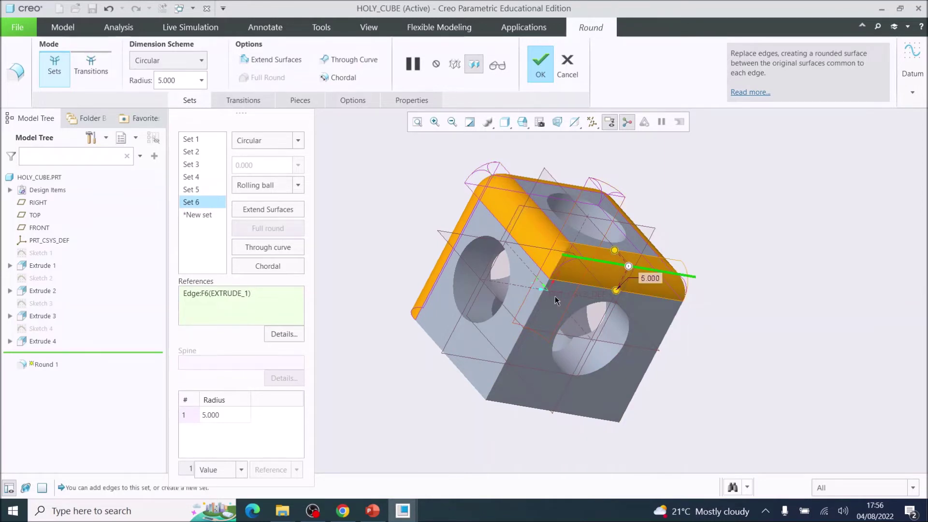
Add the cube's remaining six outer edges to the radius 5 round and complete the feature
left_click(534, 309)
middle_click_drag(530, 320, 550, 272)
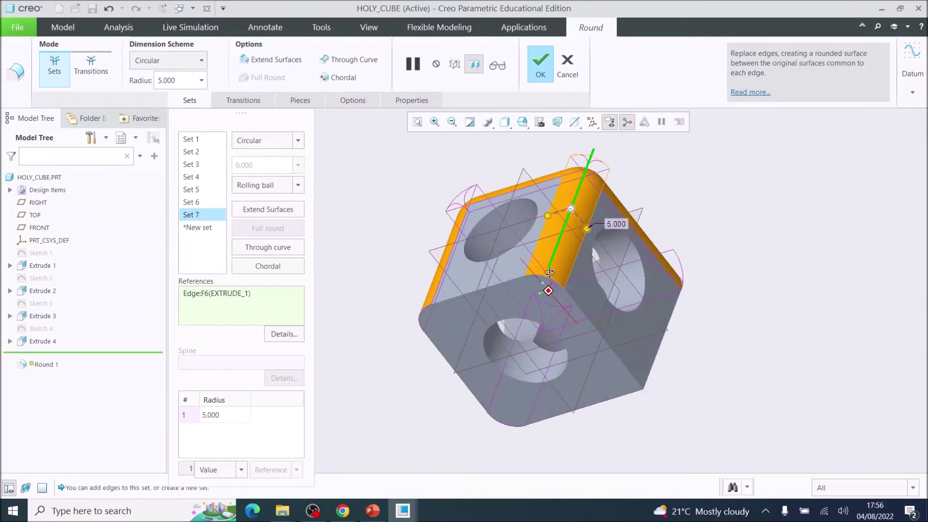
left_click(587, 318)
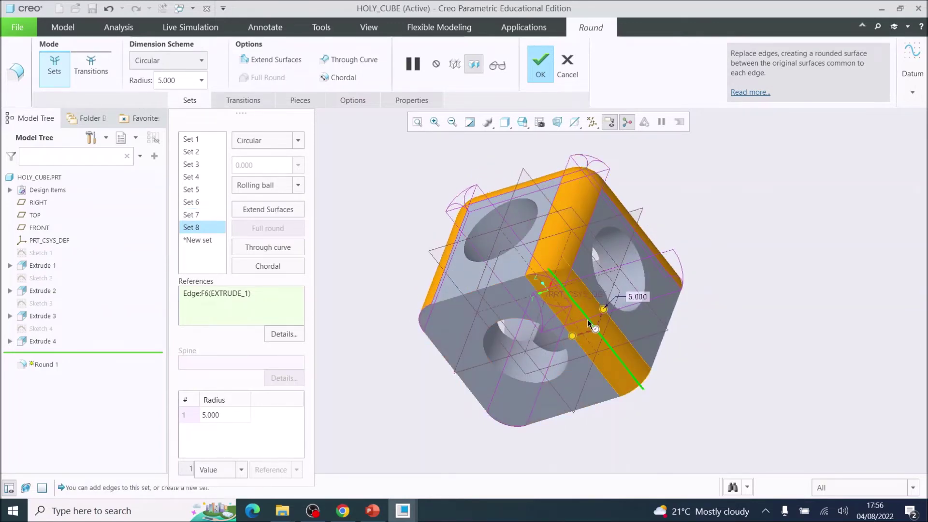
left_click(493, 289)
middle_click_drag(493, 289, 535, 249)
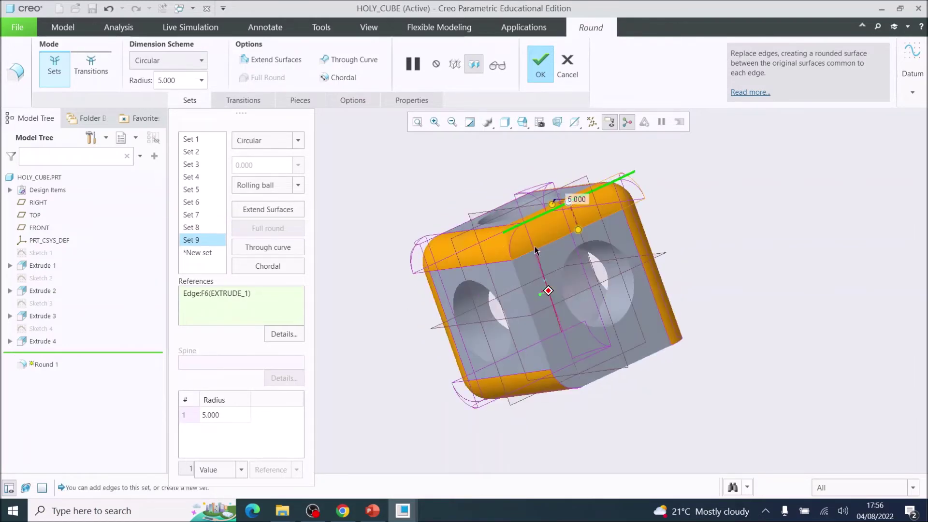
left_click(523, 278, "ctrl")
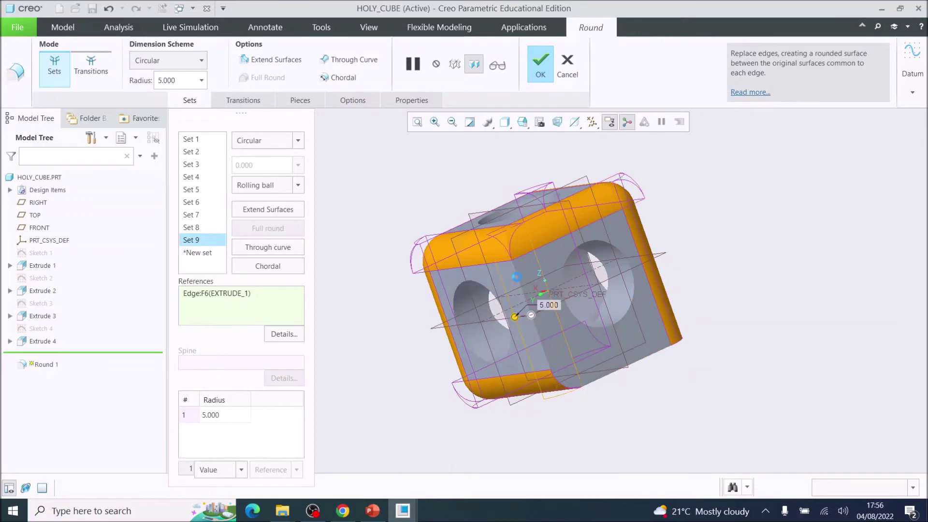
middle_click_drag(598, 326, 564, 320)
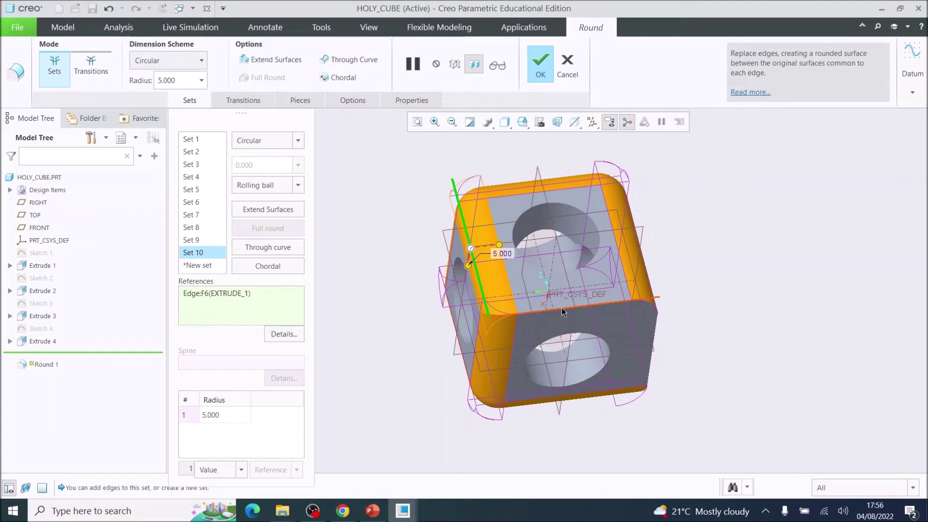
left_click(561, 307)
middle_click_drag(613, 323, 586, 301)
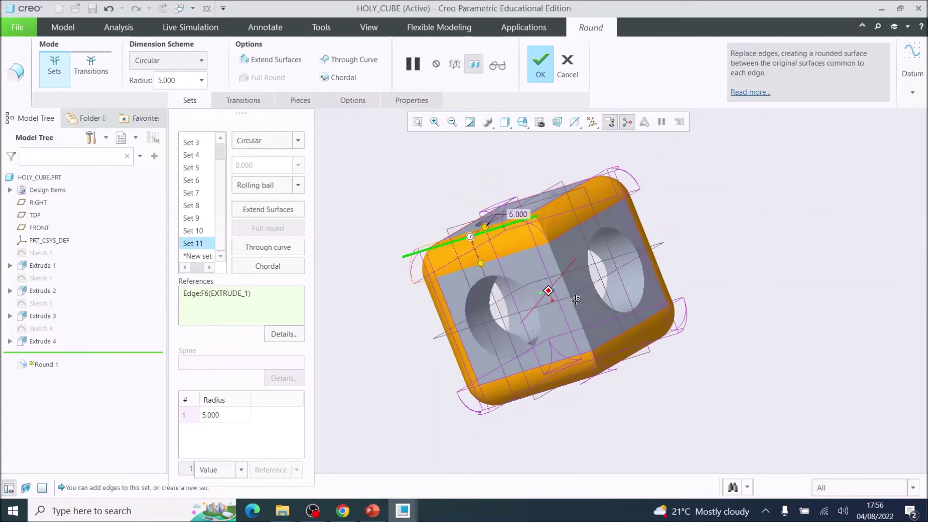
left_click(560, 275)
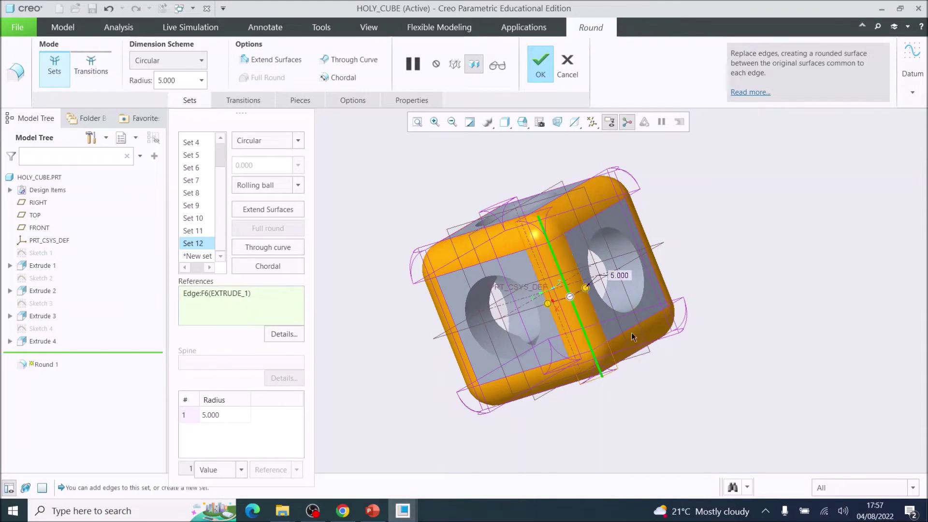
middle_click_drag(600, 317, 443, 252)
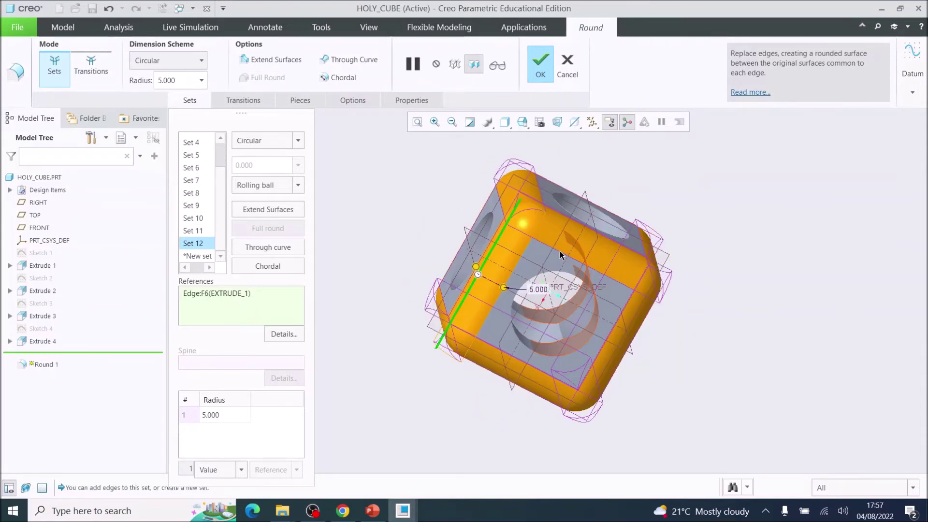
left_click(541, 63)
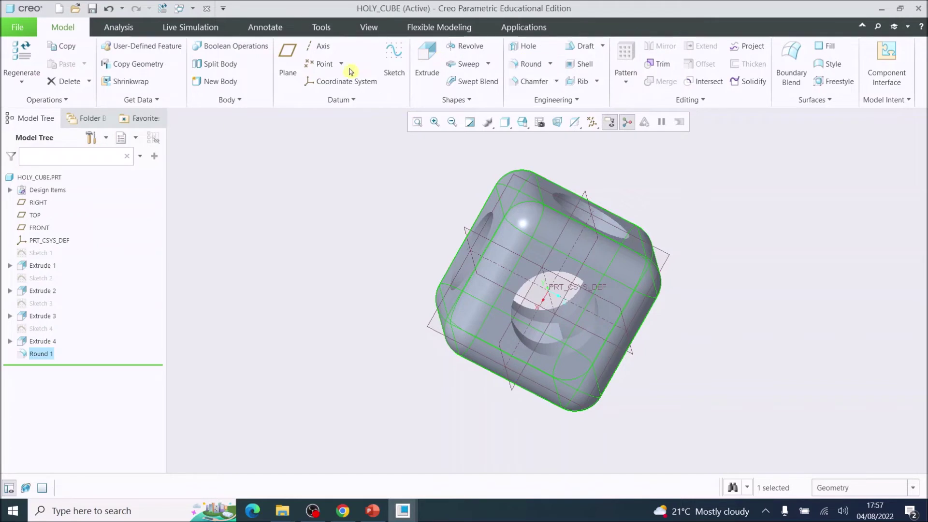
Start a second Round with a radius of 2.5 and apply it to the rim of the hole on the cube's top face
left_click(516, 69)
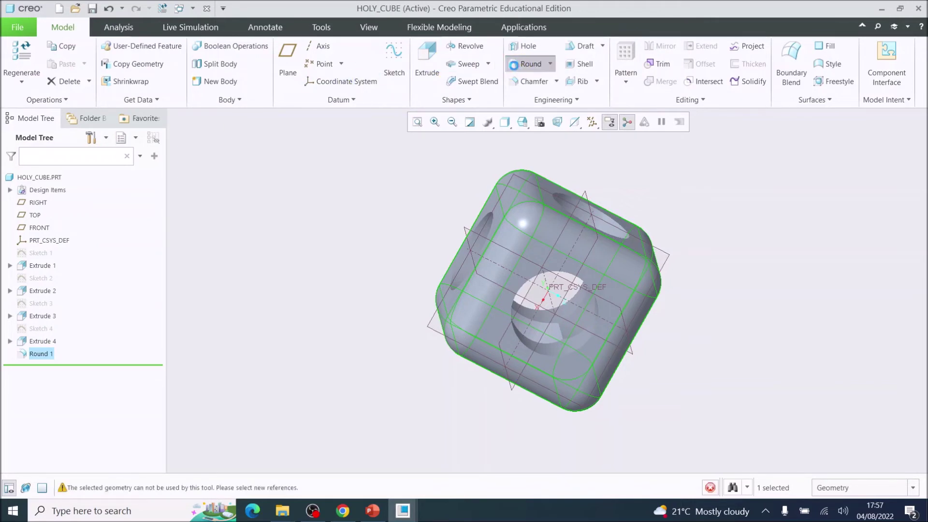
double_click(177, 80)
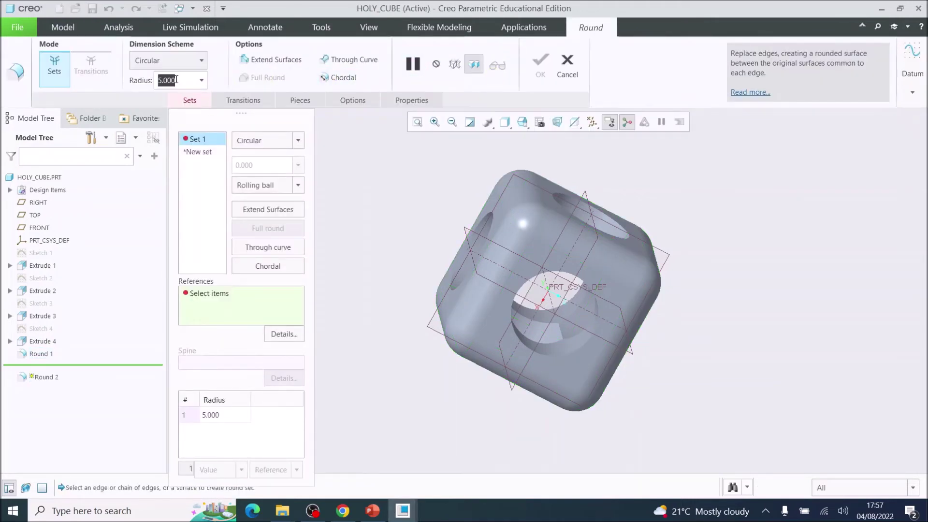
type("2")
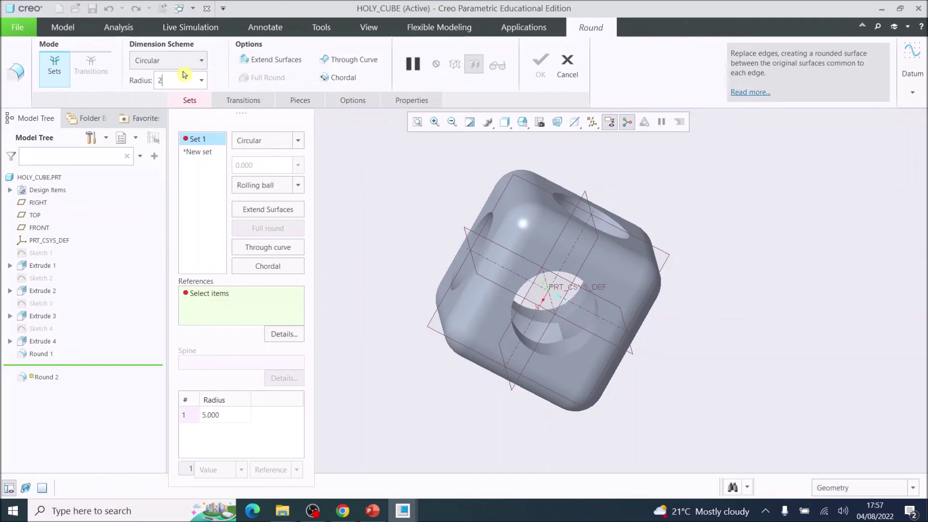
type(".5")
key("Return")
middle_click_drag(503, 260, 533, 202)
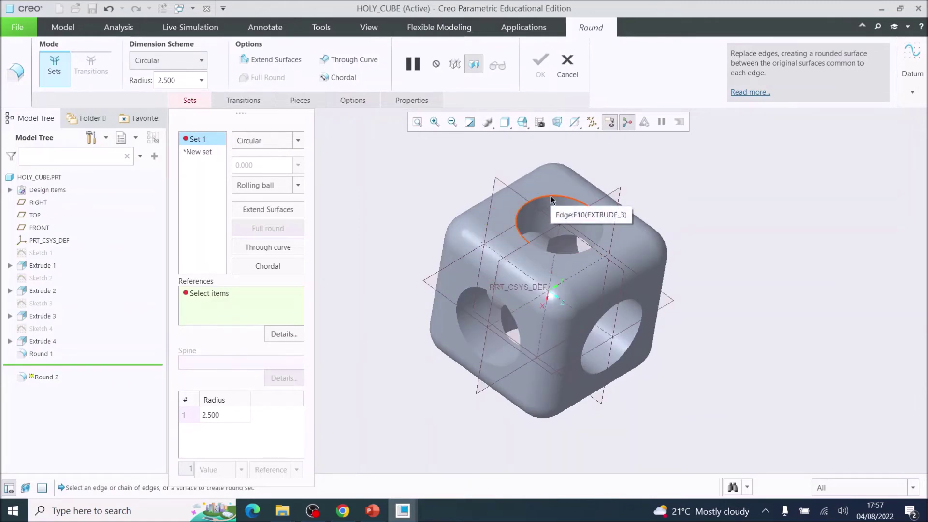
left_click(551, 200)
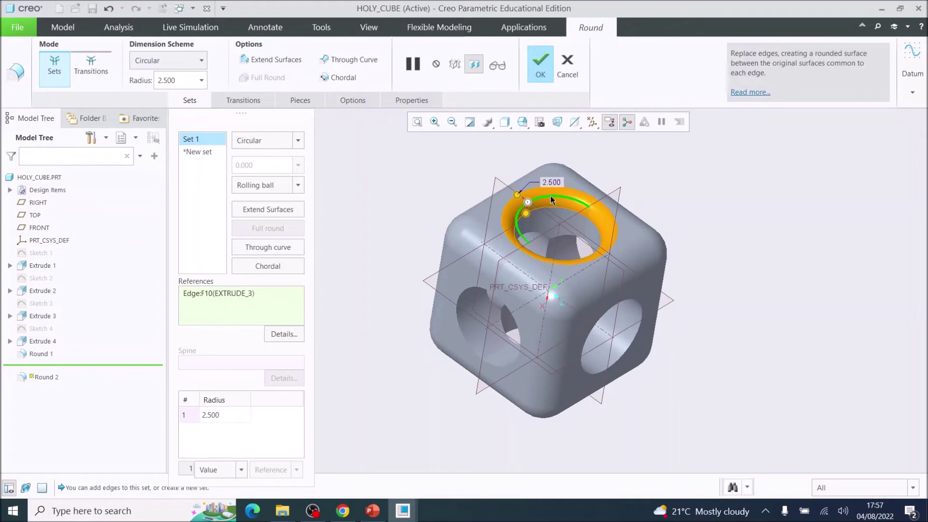
Round the rims of the other five hole openings at radius 2.5 and complete the feature
middle_click_drag(555, 213, 472, 258)
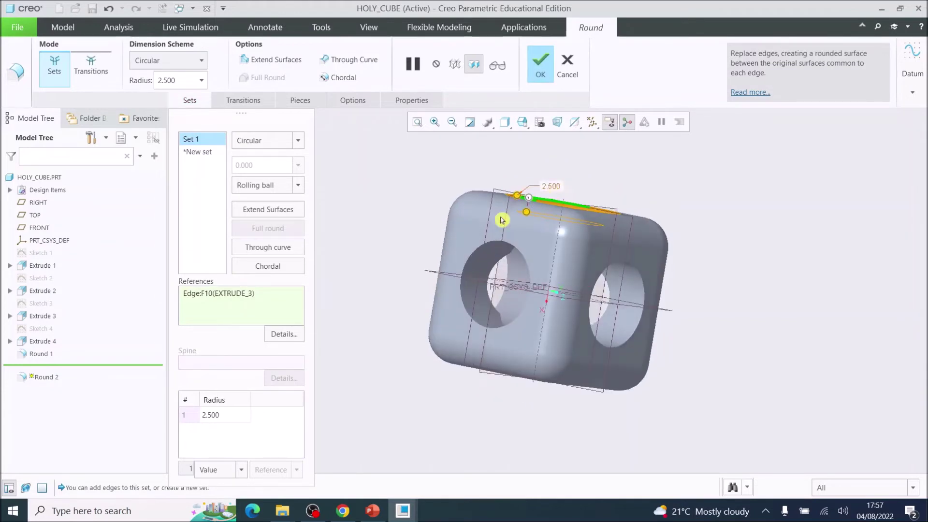
left_click(472, 257)
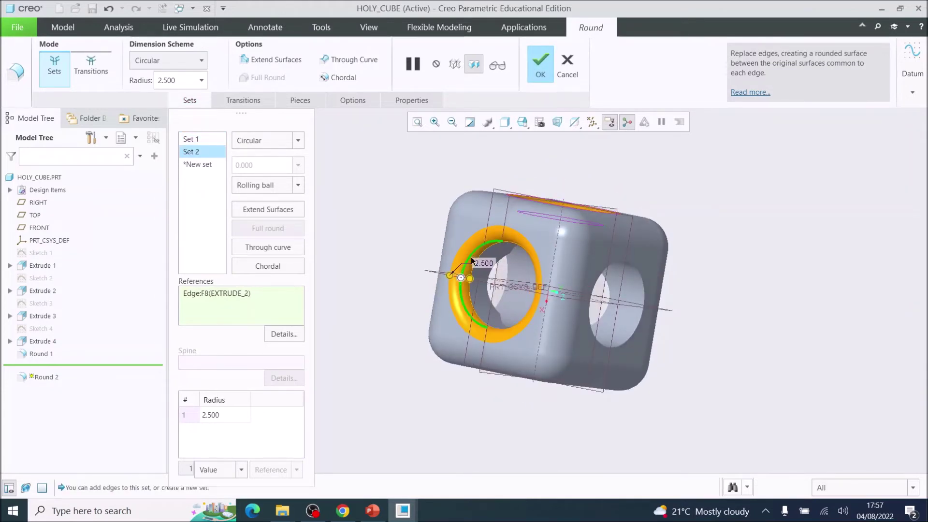
middle_click_drag(579, 270, 513, 233)
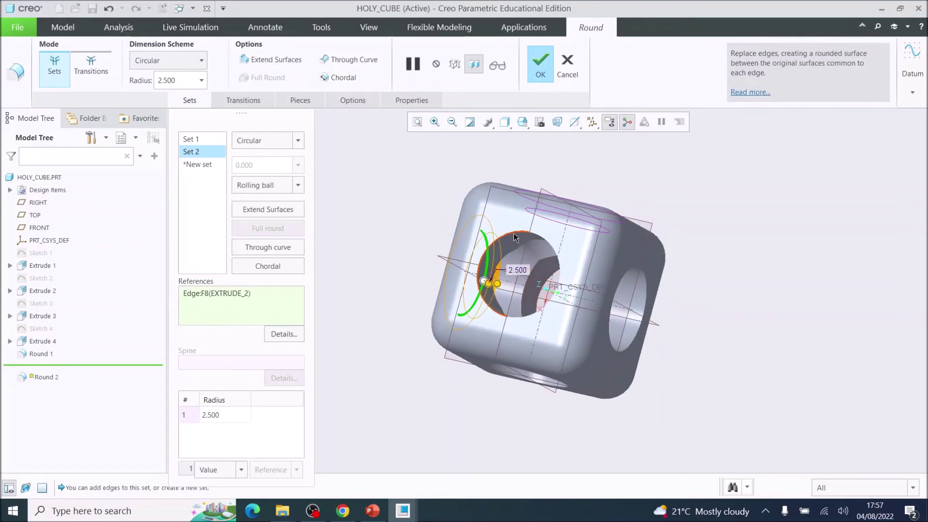
left_click(514, 234)
middle_click_drag(513, 234, 534, 232)
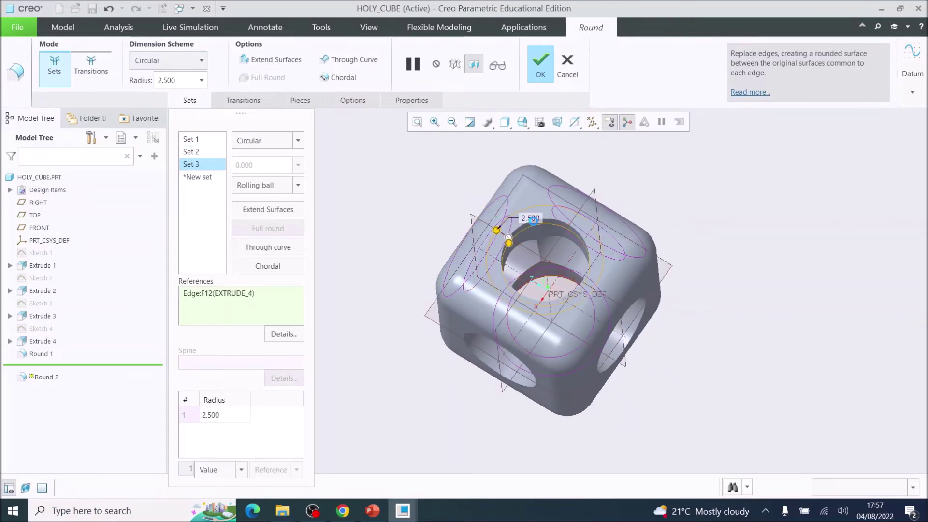
left_click(582, 261)
middle_click_drag(584, 263, 517, 233)
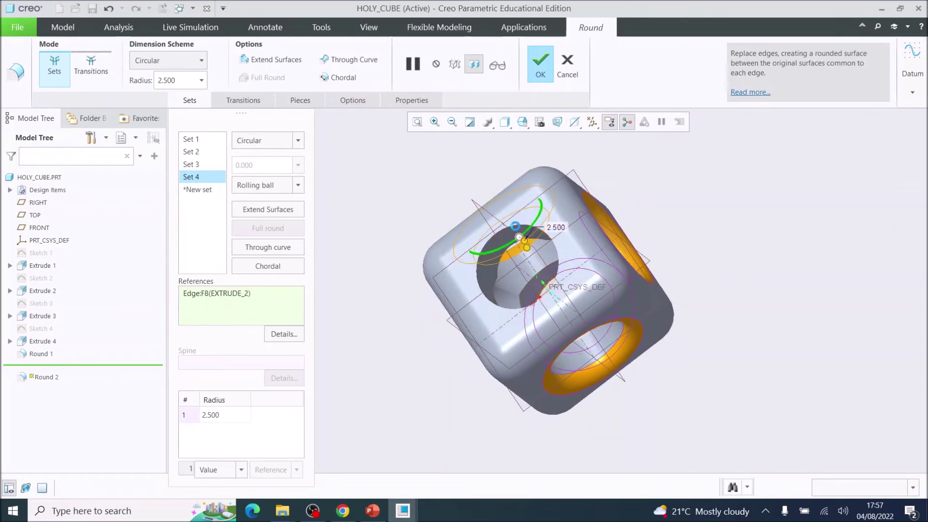
left_click(512, 229)
middle_click_drag(559, 323, 568, 254)
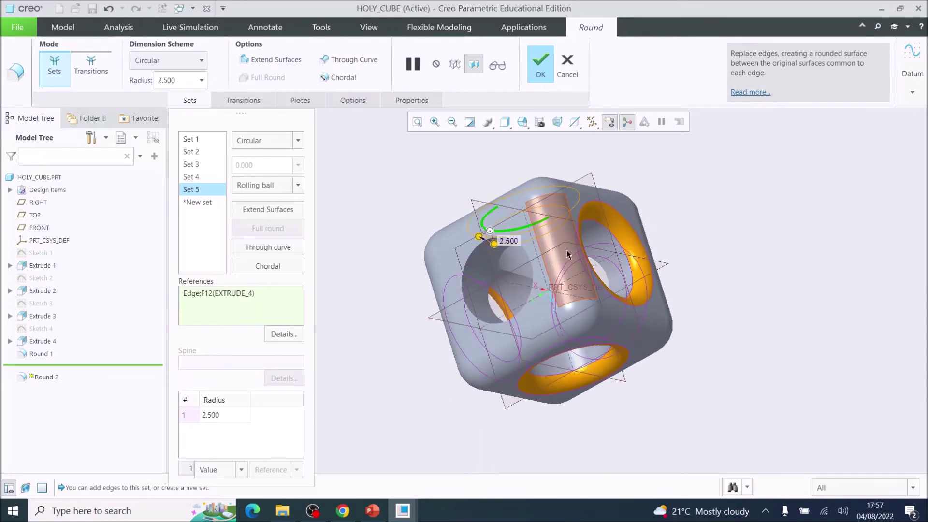
left_click(470, 260)
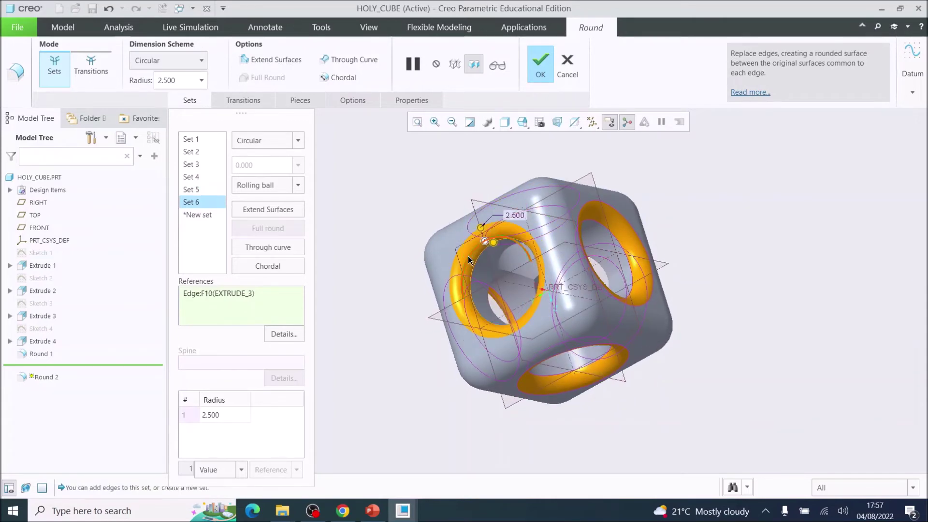
middle_click_drag(470, 260, 573, 356)
left_click(541, 67)
Start a third Round with radius 2.5 and apply it to three inner edges meeting where the through holes intersect
scroll(653, 306, "down", 2)
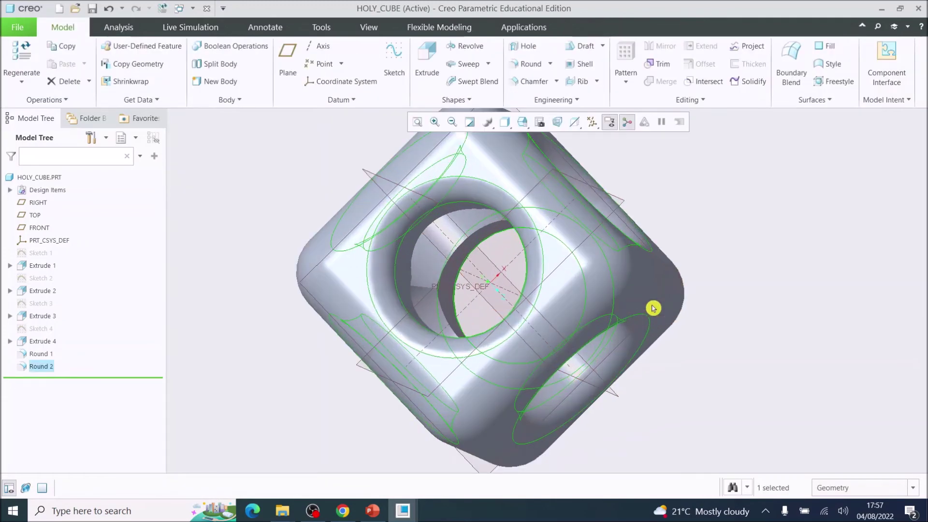
scroll(523, 309, "down", 3)
middle_click_drag(518, 294, 498, 227)
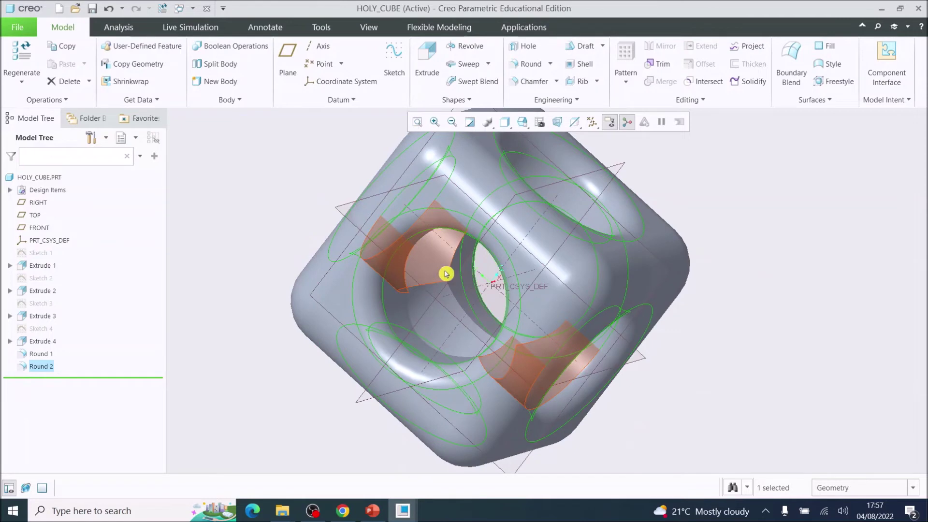
left_click(520, 65)
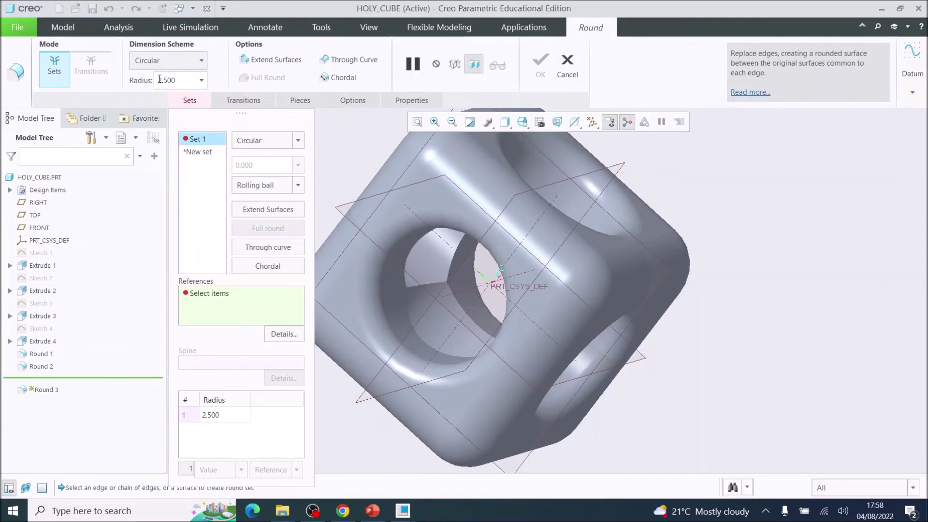
double_click(164, 80)
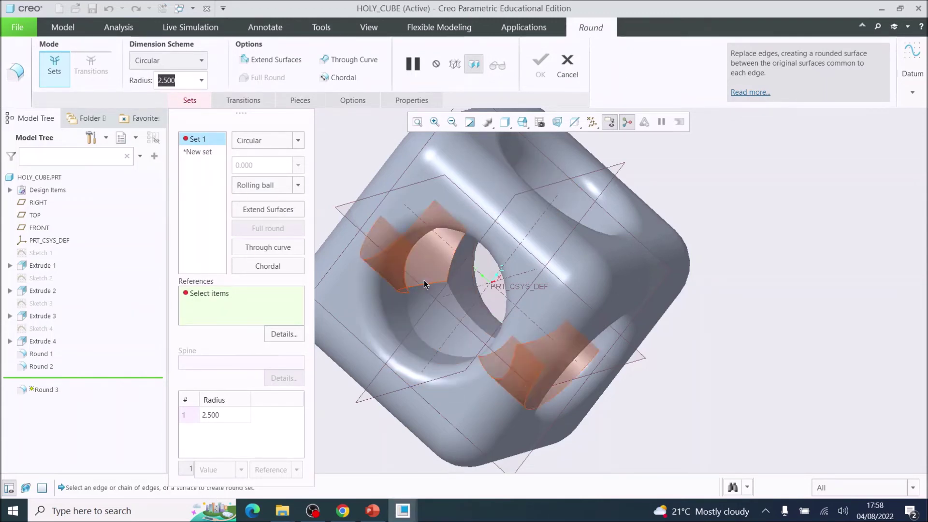
scroll(432, 287, "up", 2)
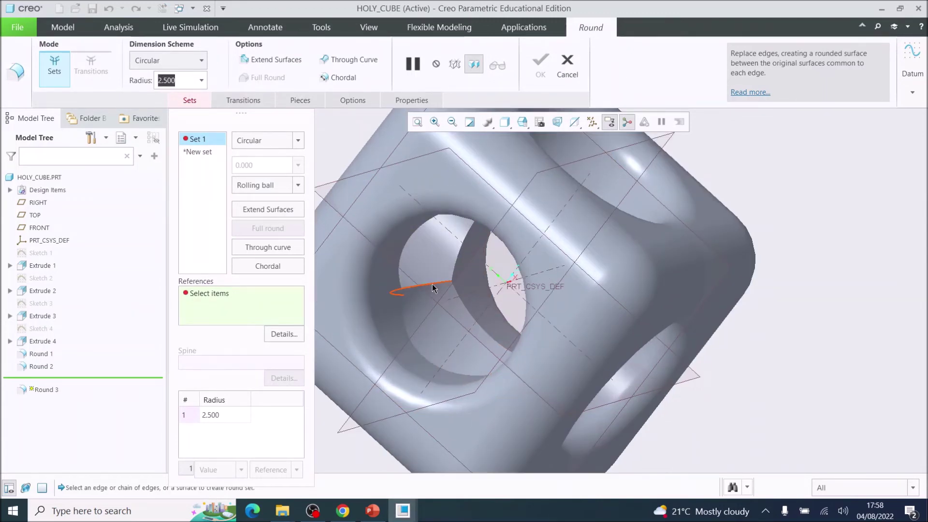
left_click(433, 288)
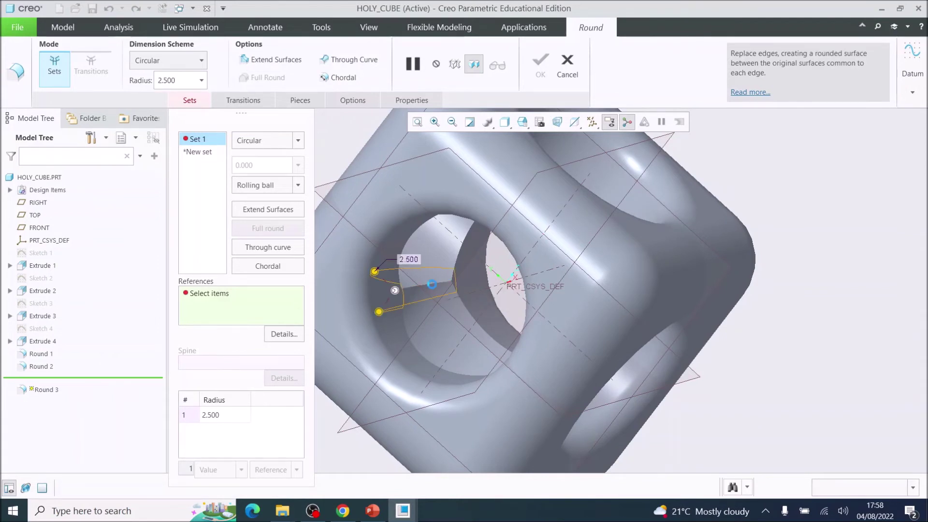
left_click(460, 248)
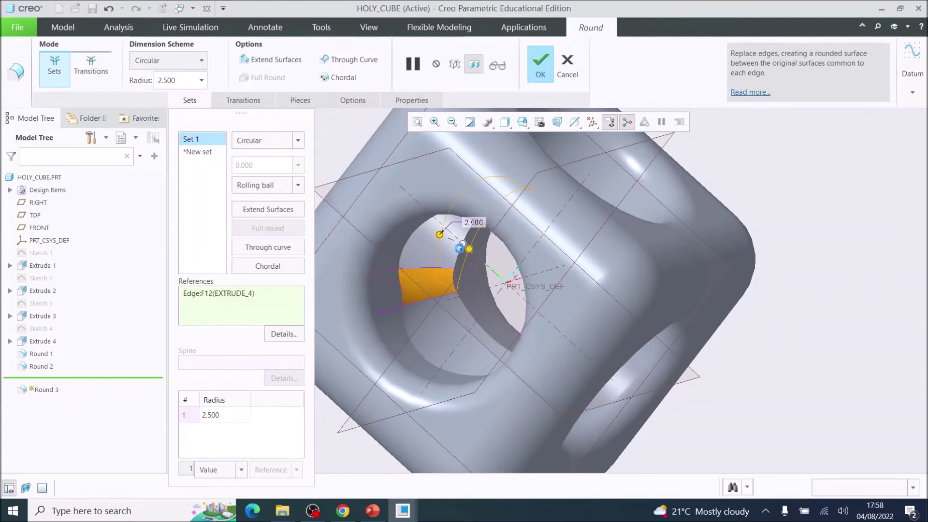
left_click(457, 263)
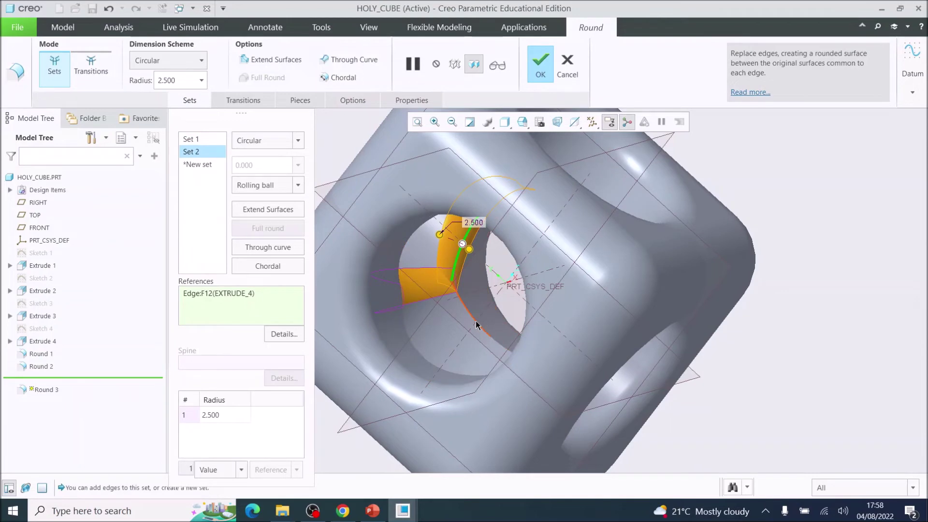
left_click(469, 312)
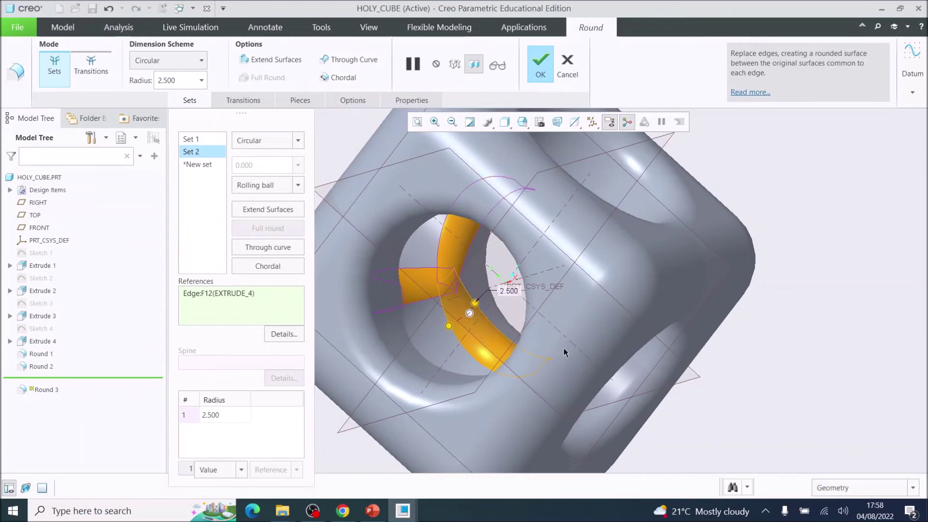
left_click(484, 349)
Add the three inner edges at a second hole intersection corner to the radius 2.5 round as separate sets
middle_click_drag(600, 295, 473, 197)
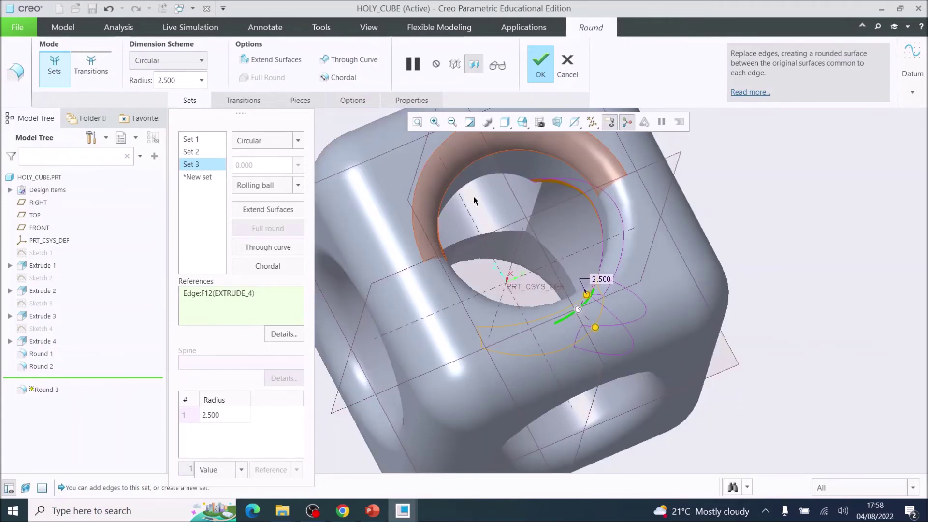
left_click(531, 216)
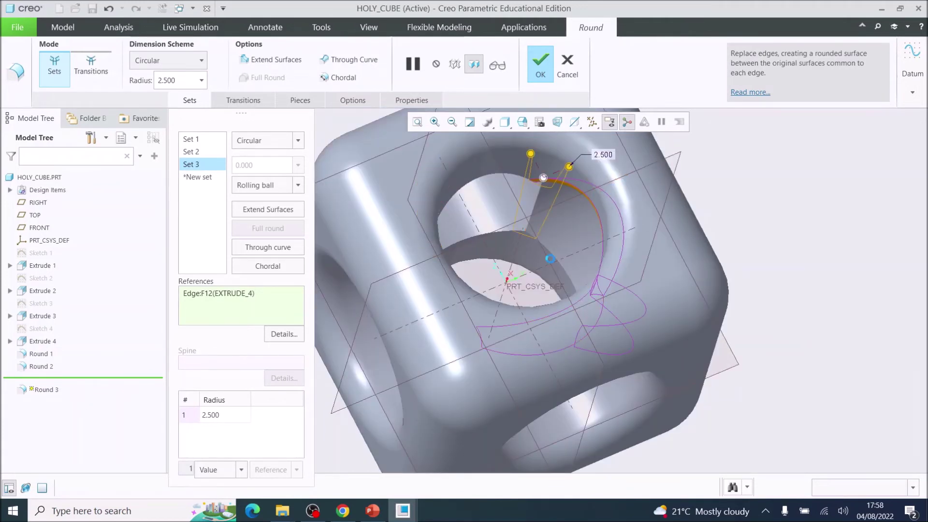
left_click(493, 238)
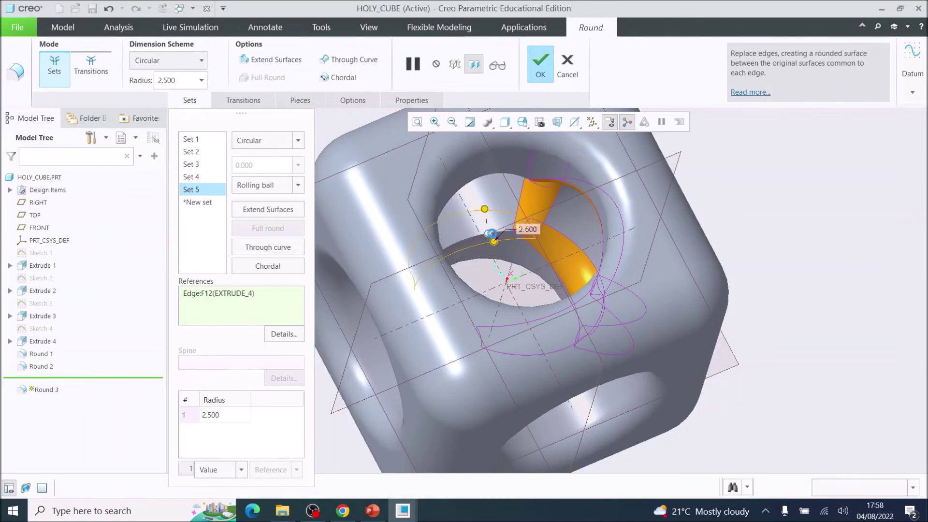
left_click(524, 359)
Round the three inner edges at a third hole intersection corner at radius 2.5, each as its own set
middle_click_drag(524, 359, 502, 280)
left_click(462, 317)
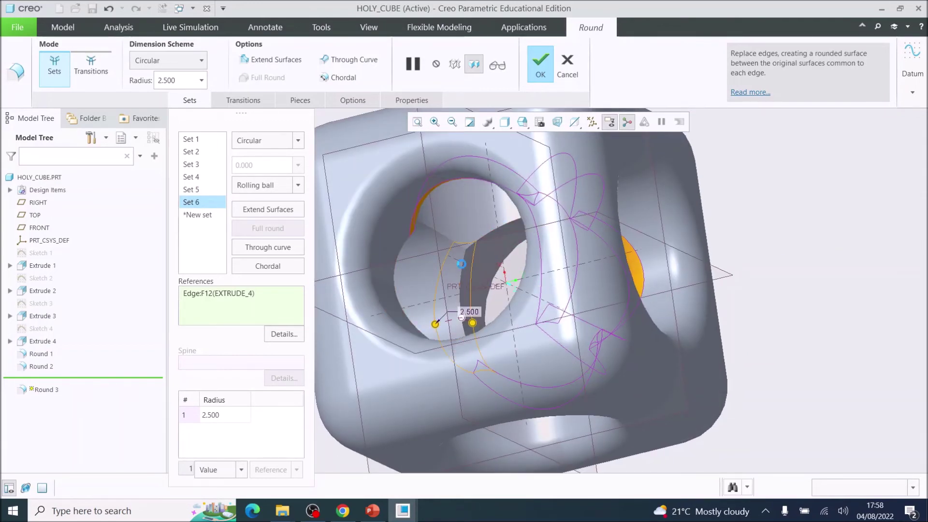
left_click(443, 237)
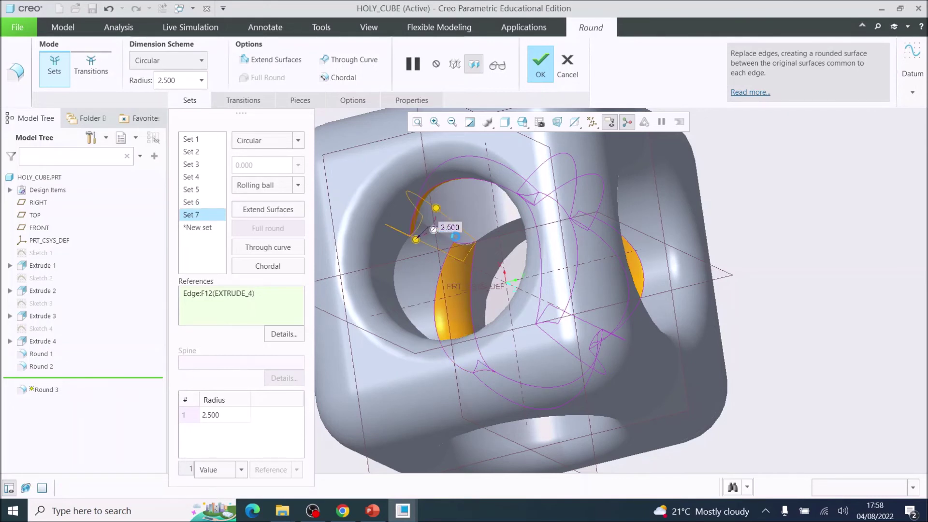
left_click(498, 237)
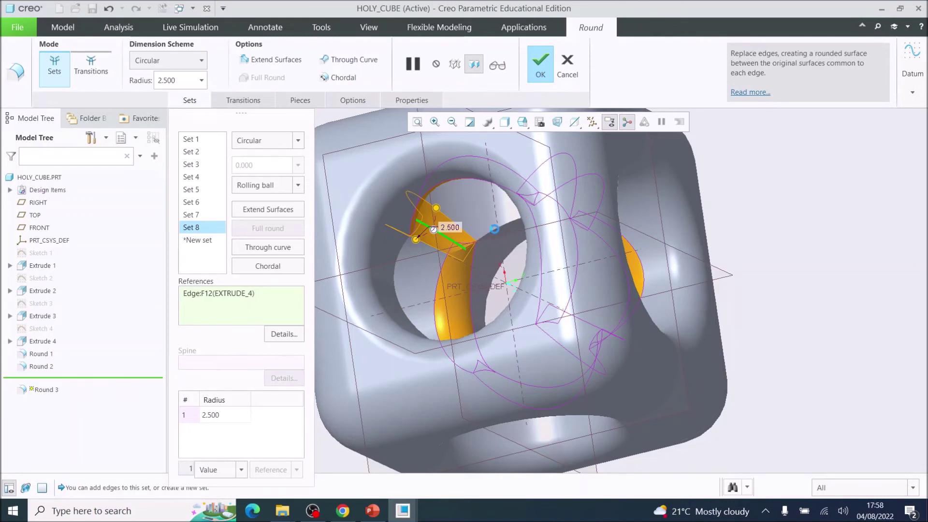
left_click(496, 231)
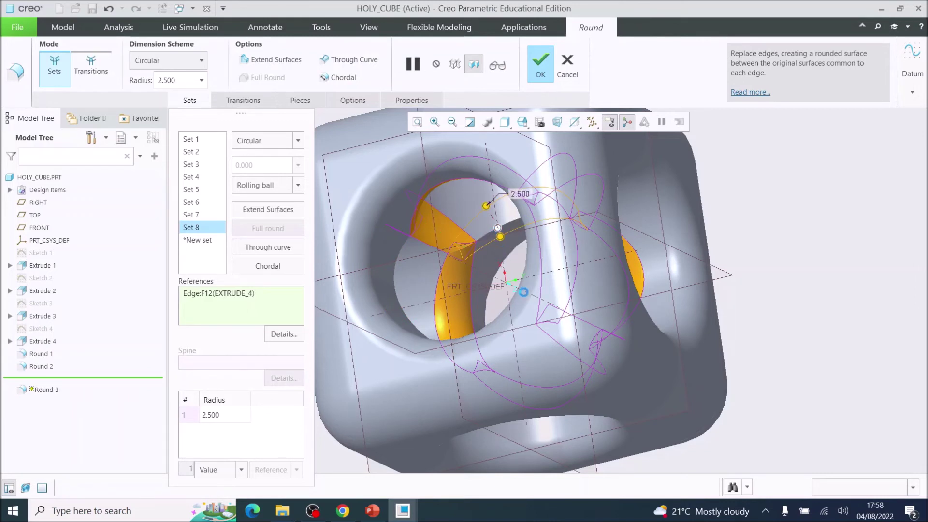
left_click(522, 296)
Add the last three inner hole intersection edges to the radius 2.5 round and complete the feature
mouse_move(564, 315)
middle_mouse_down()
mouse_move(529, 312)
mouse_move(511, 295)
mouse_move(520, 355)
middle_mouse_up()
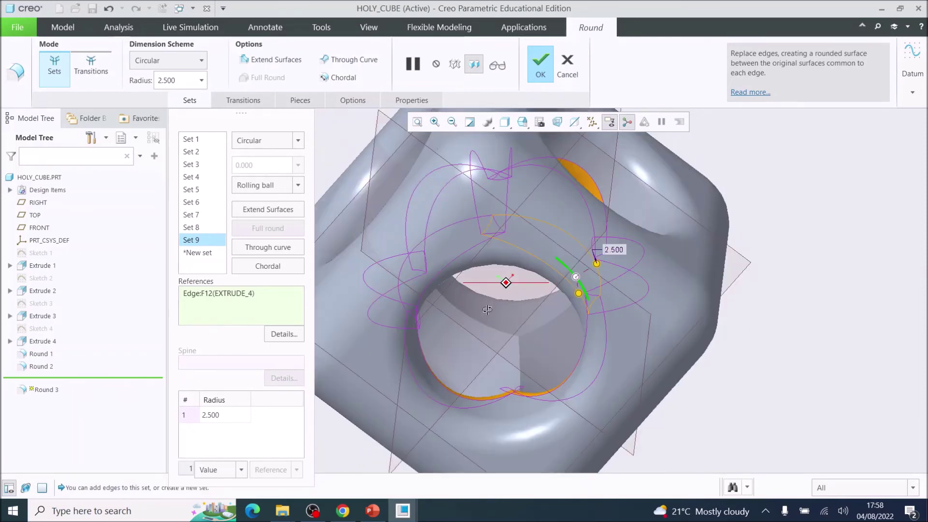
left_click(520, 356)
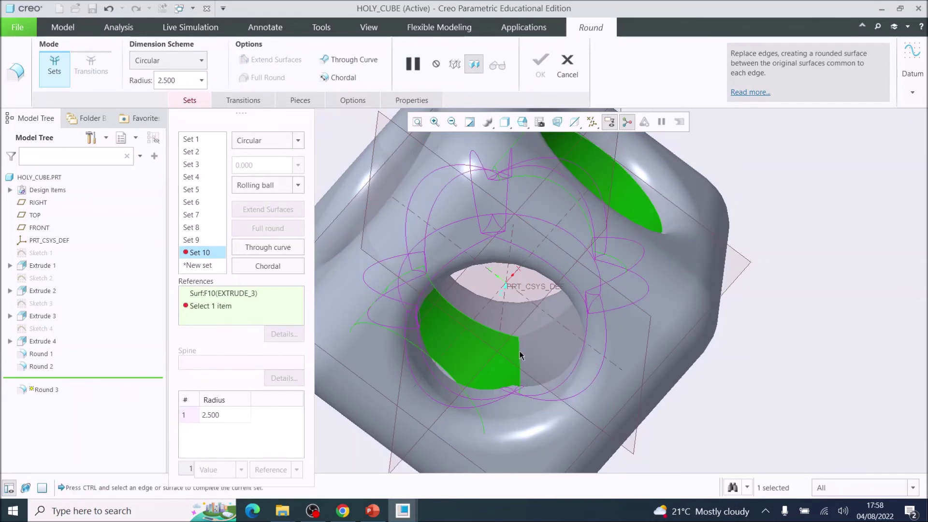
left_click(521, 356, "ctrl")
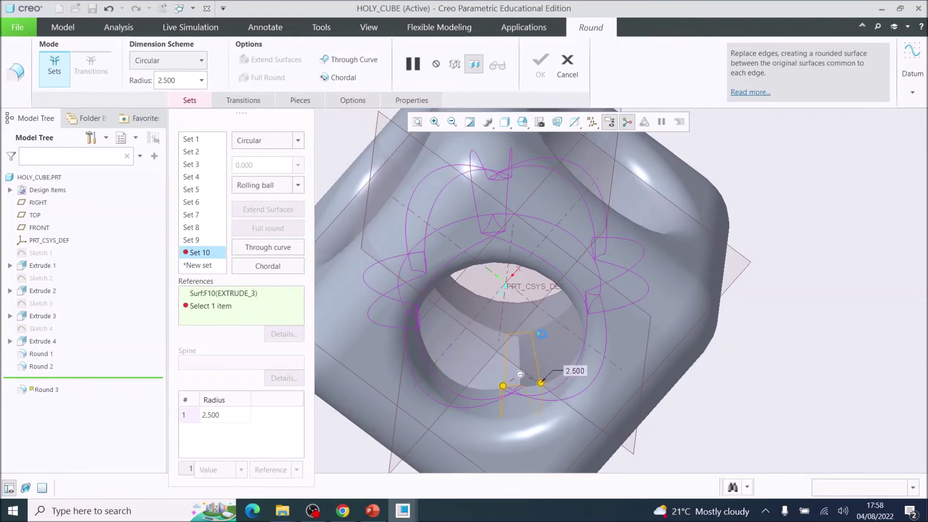
left_click(544, 330)
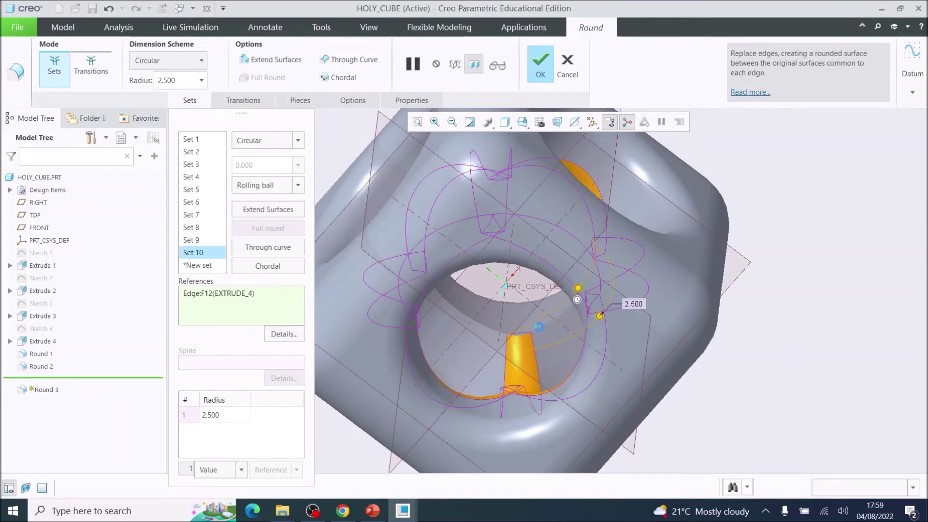
left_click(491, 333)
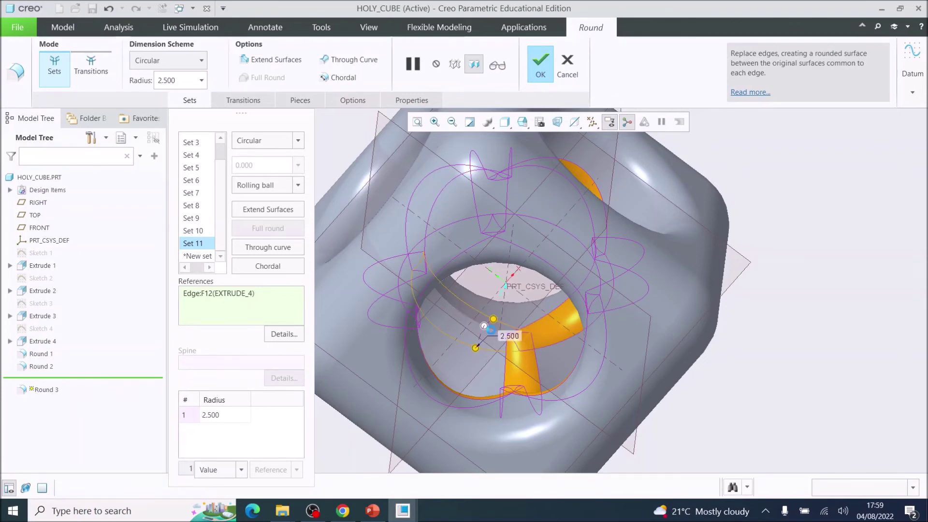
middle_click_drag(551, 353, 381, 195)
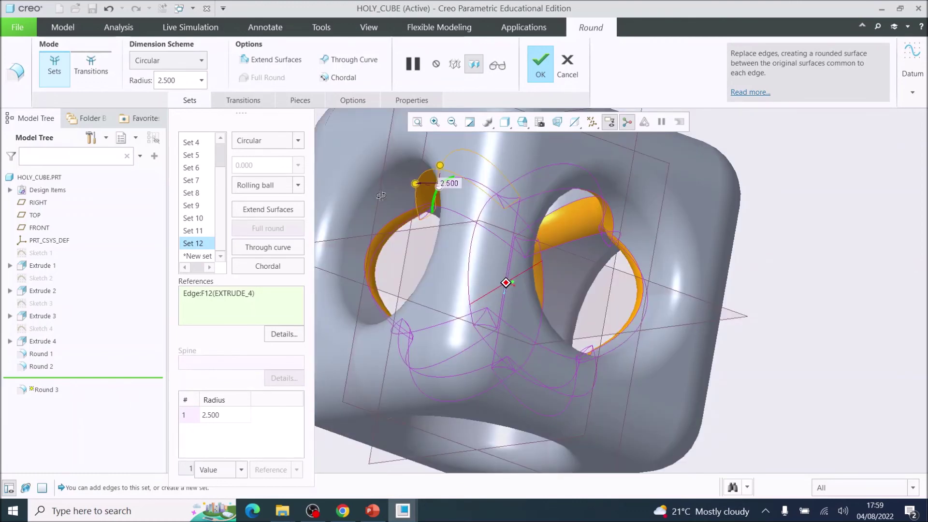
key("ctrl+d")
left_click(547, 63)
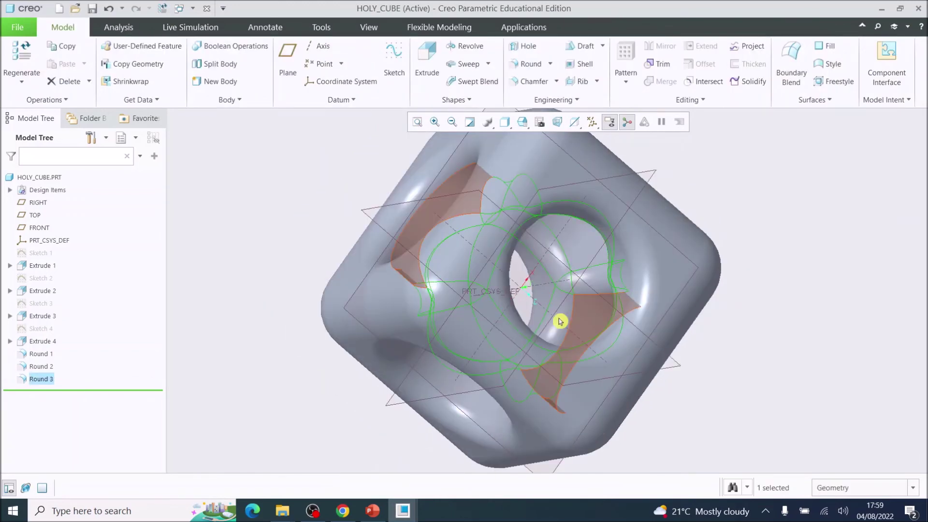
Open the part in Render Studio and orient the cube upright on the scene floor, showing two side faces
scroll(560, 321, "down", 3)
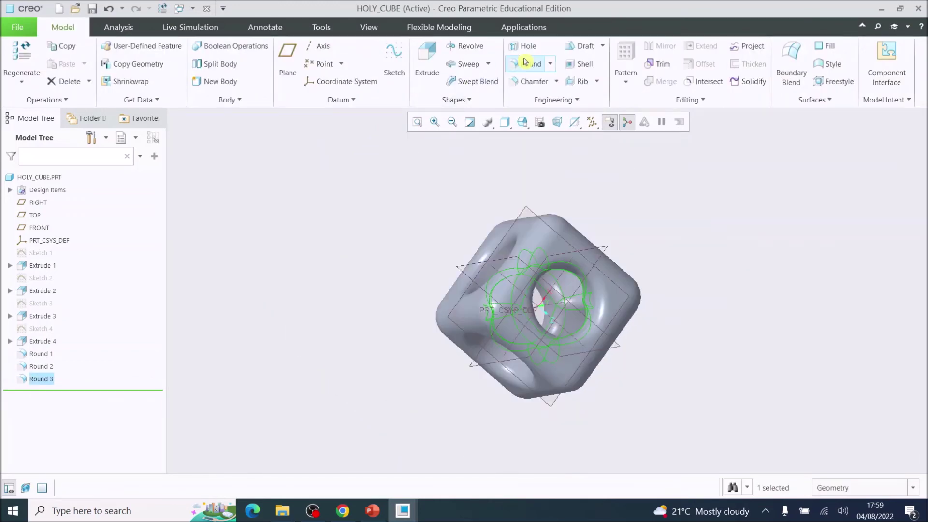
left_click(541, 28)
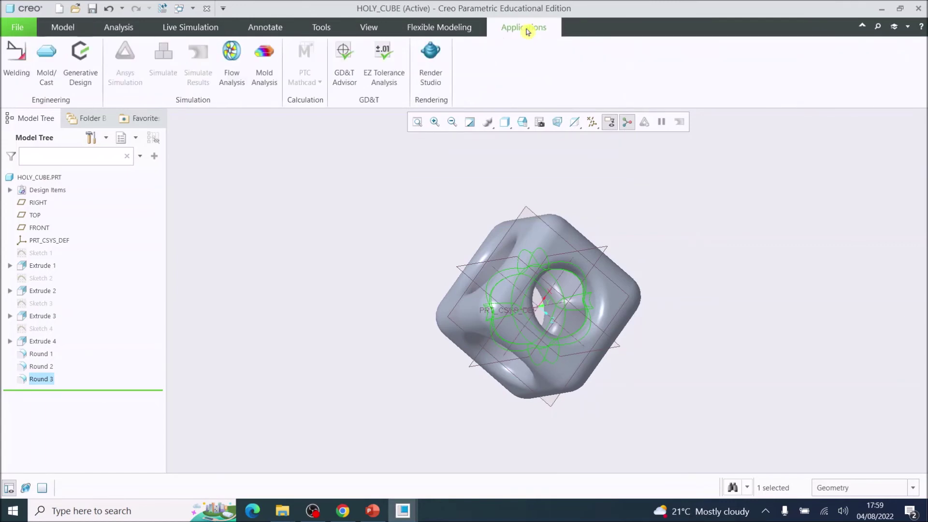
left_click(431, 60)
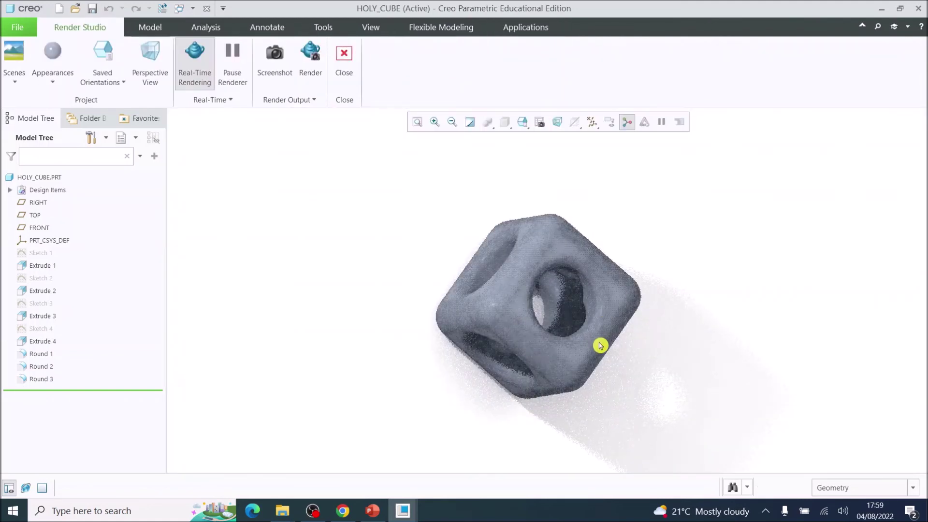
middle_click_drag(601, 310, 528, 268)
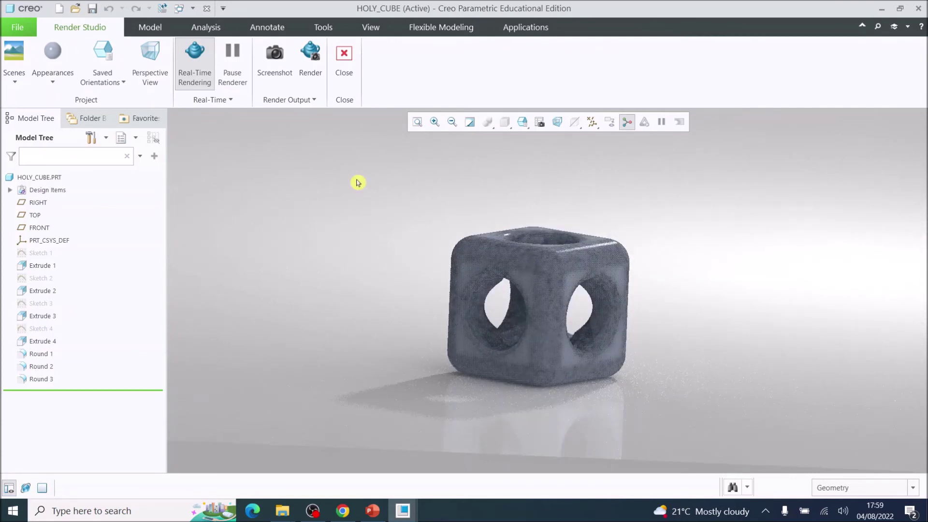
Apply the ptc-metallic-aluminium appearance to the whole HOLY_CUBE part
left_click(56, 84)
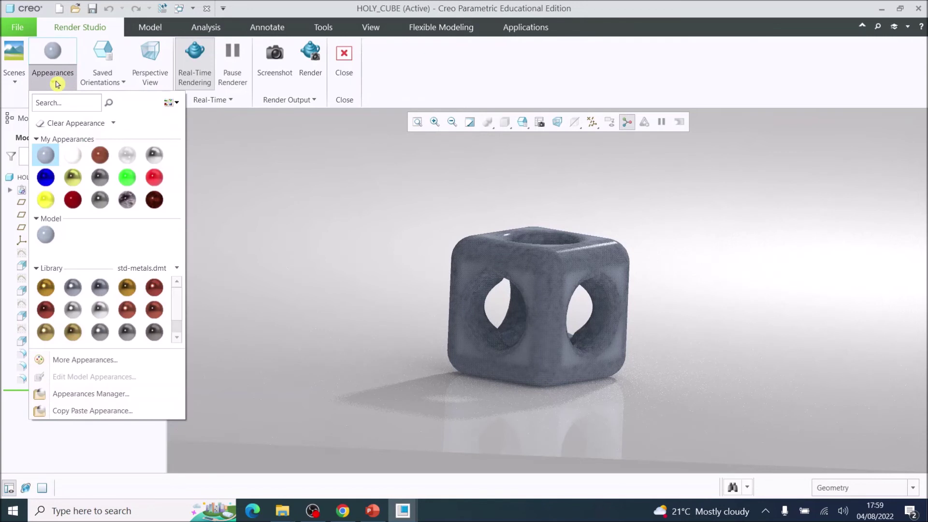
left_click(155, 156)
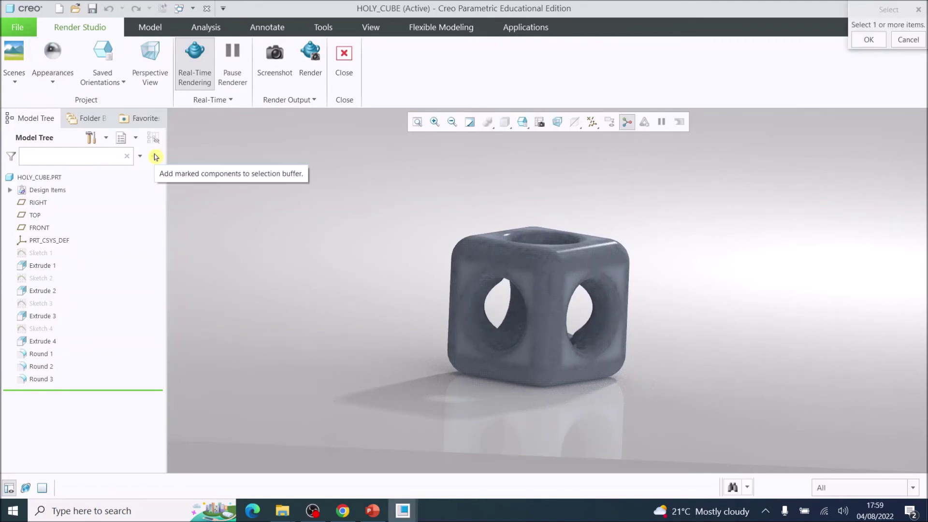
left_click(57, 180)
left_click(869, 40)
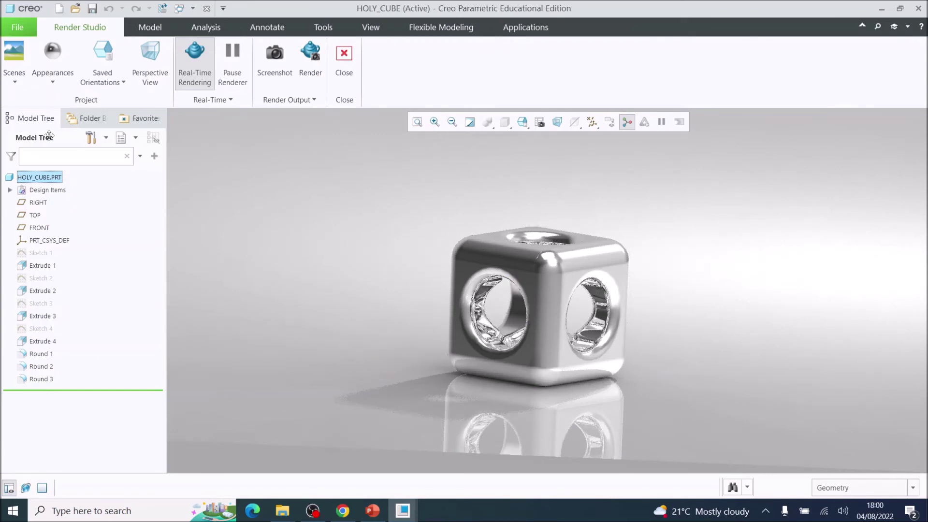
Edit the part's ptc-metallic-aluminium appearance and reduce its glossiness to 0.49
left_click(53, 58)
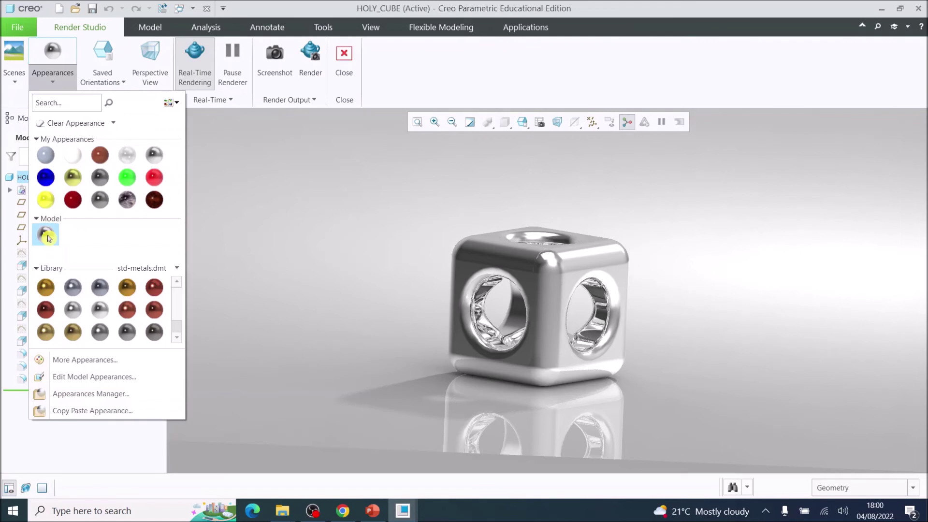
right_click(48, 237)
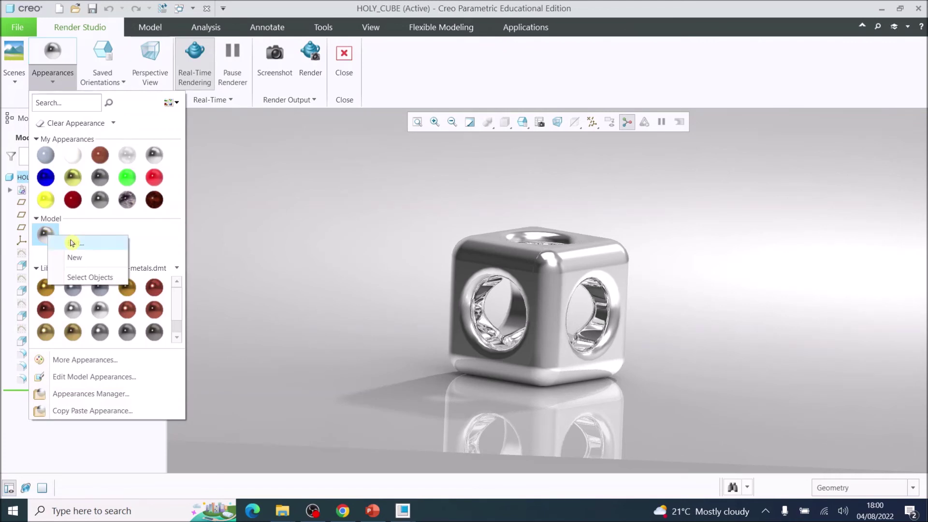
left_click(72, 243)
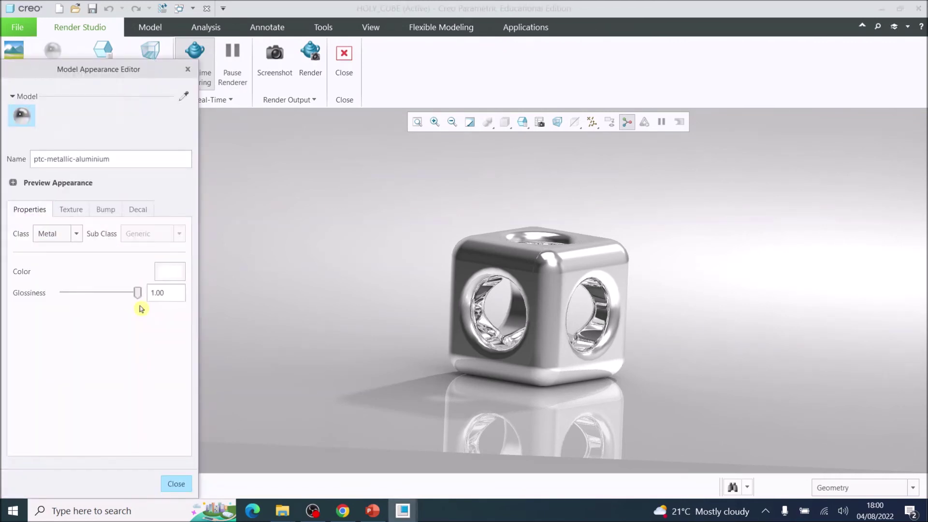
left_click_drag(137, 293, 109, 296)
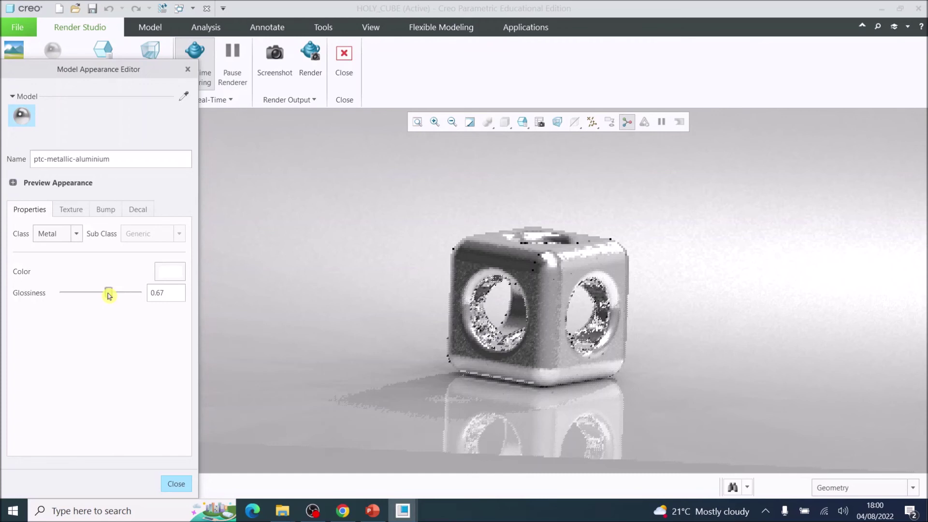
left_click_drag(108, 296, 100, 293)
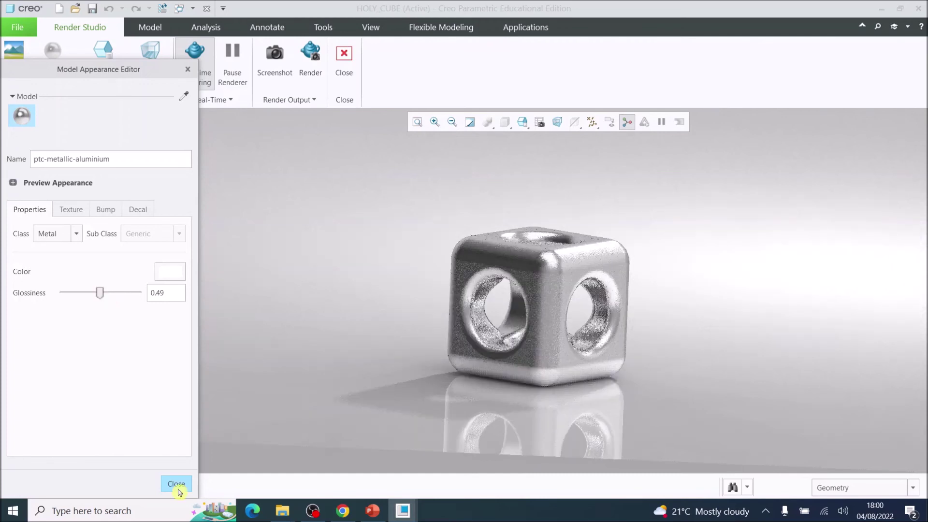
Close the appearance editing and set the scene's background to the Color option for a plain white backdrop
left_click(176, 484)
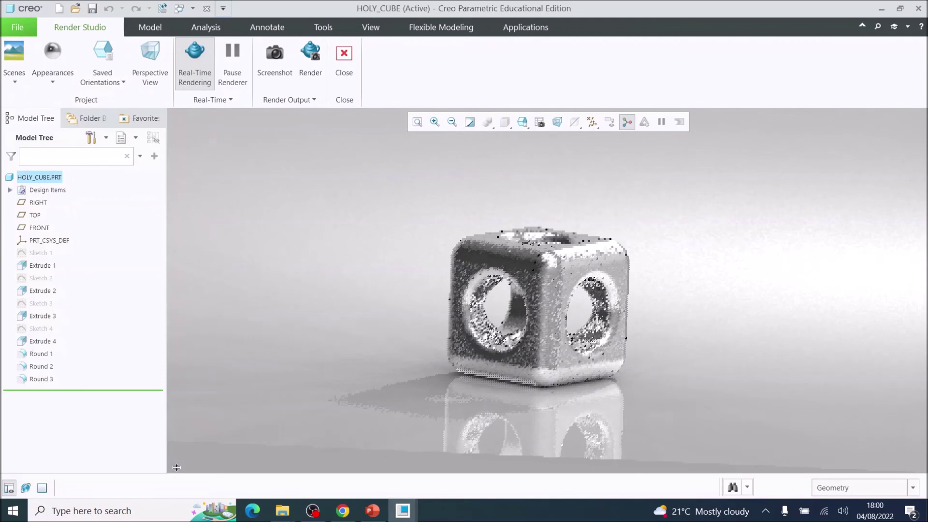
left_click(15, 83)
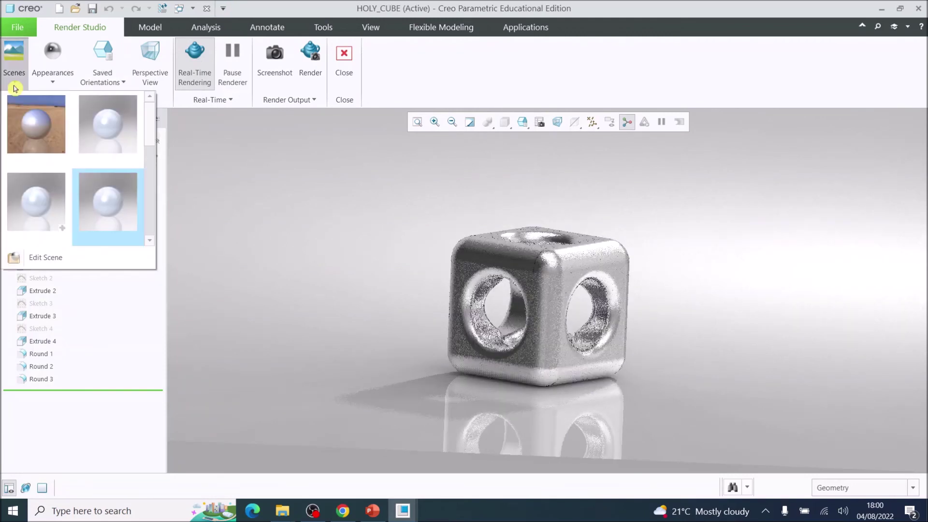
left_click(44, 258)
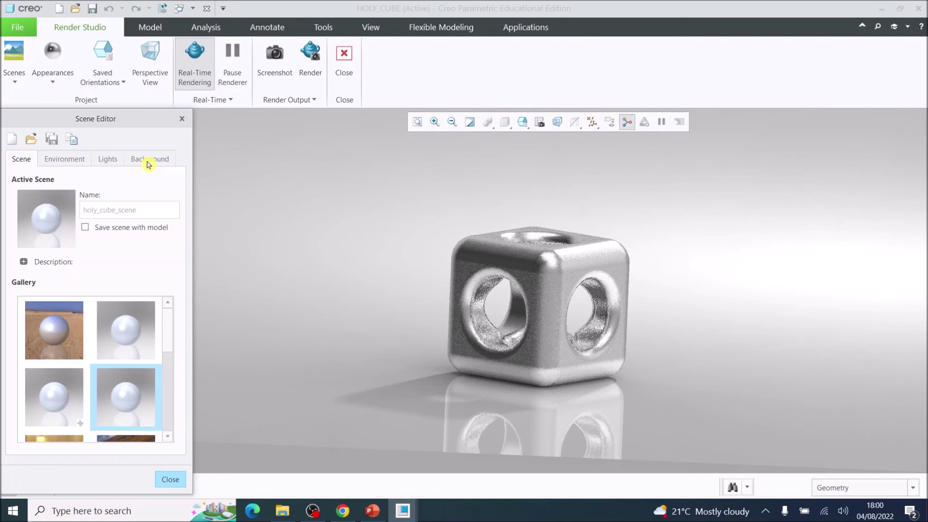
left_click(149, 160)
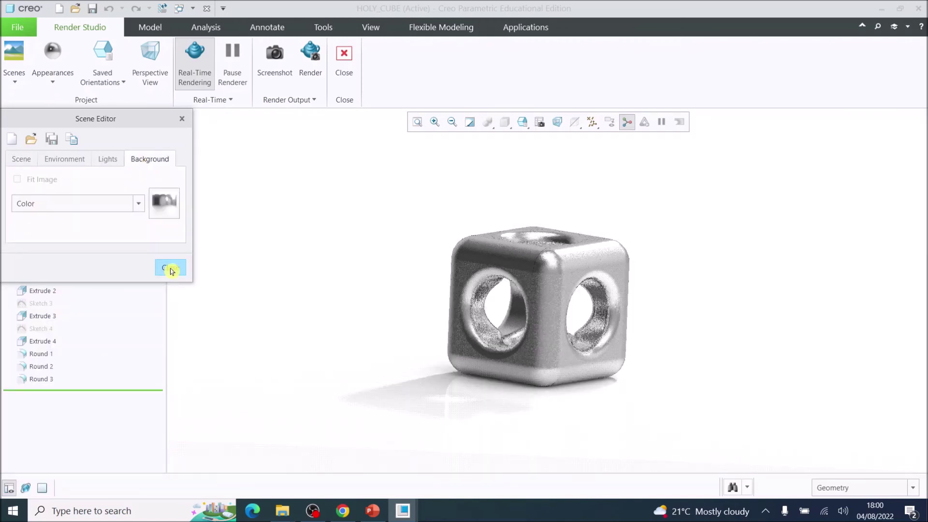
left_click(170, 268)
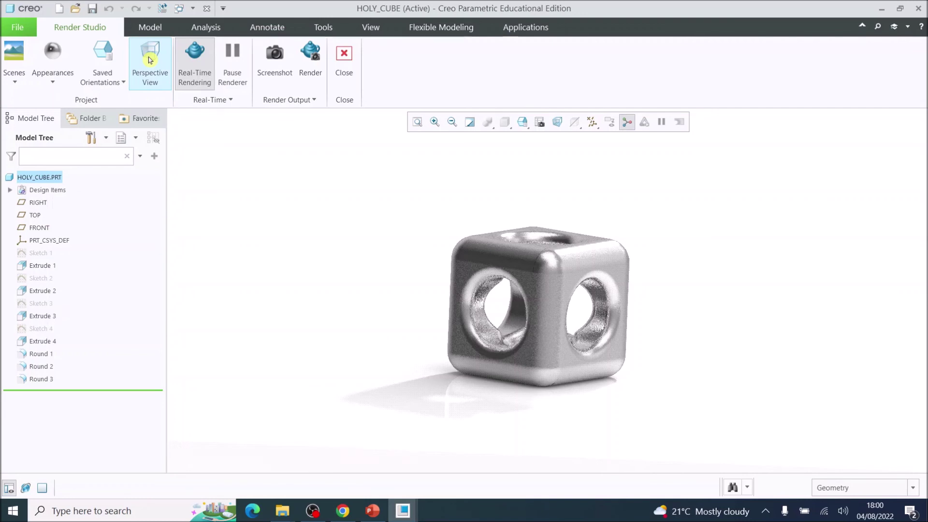
Render the cube in perspective, viewed from above with its top hole showing, to the JPEG file creo Rendering.jpg in the Holy Cube folder
left_click(150, 60)
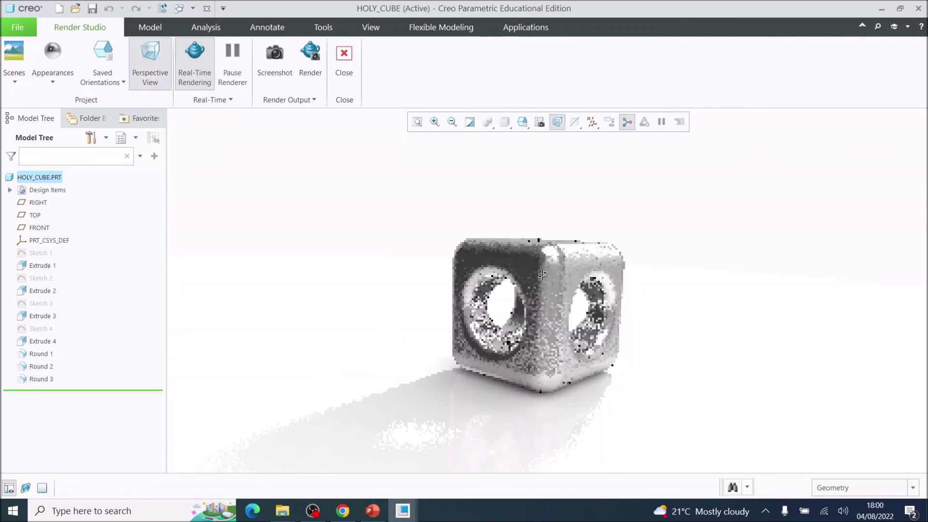
middle_click_drag(543, 275, 541, 281)
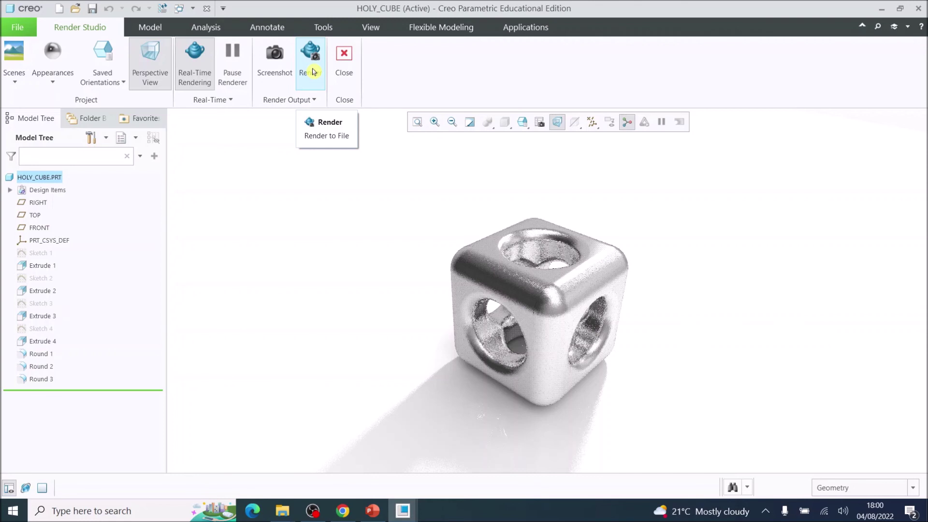
left_click(312, 71)
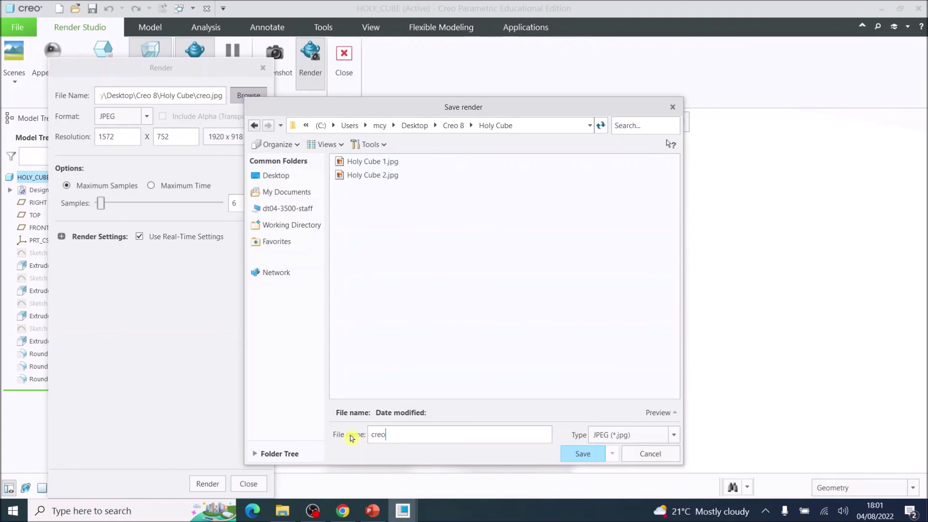
type("Rendering")
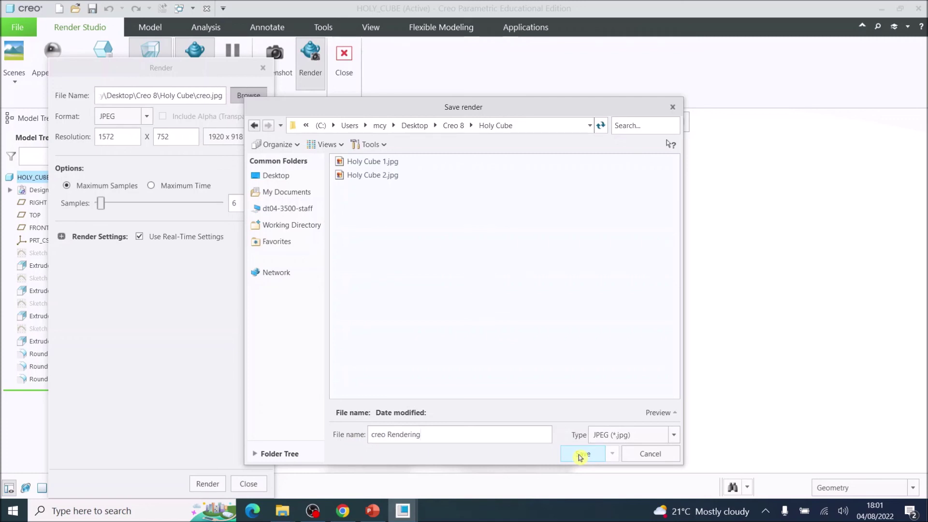
left_click(581, 458)
left_click(211, 484)
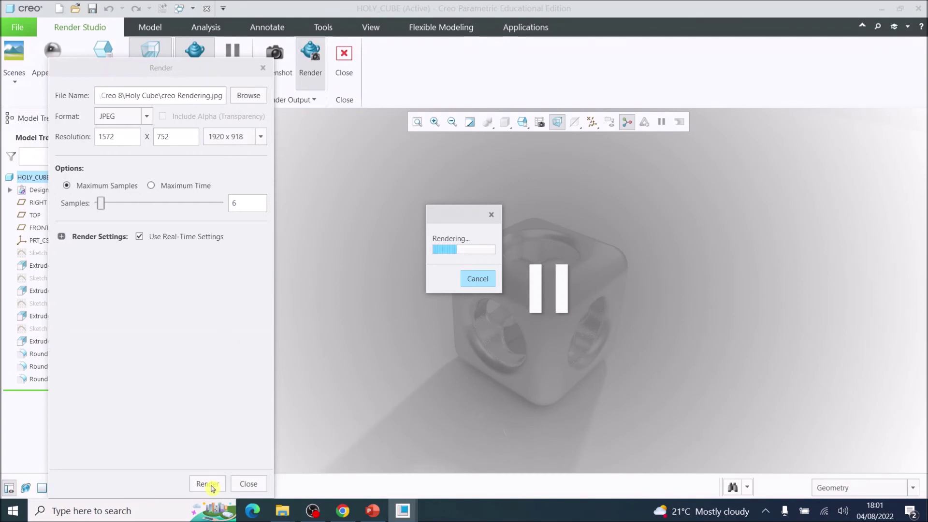